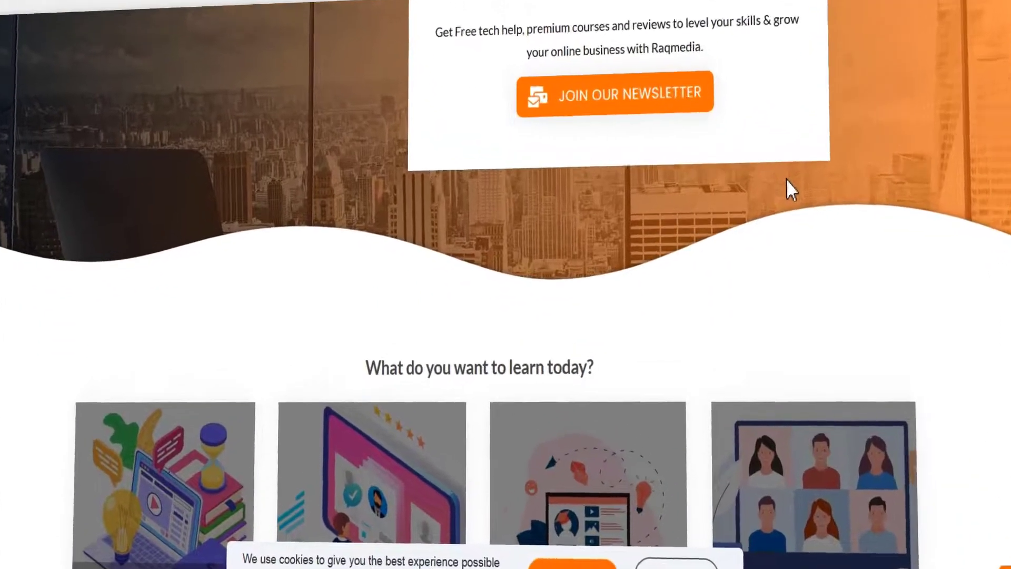
scroll(775, 182, down, 3)
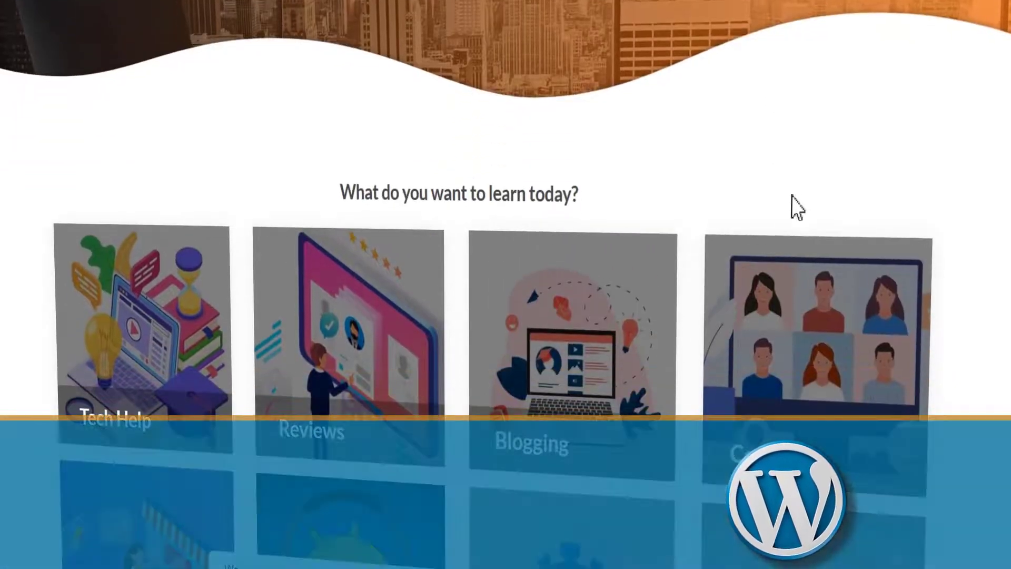
scroll(791, 195, down, 5)
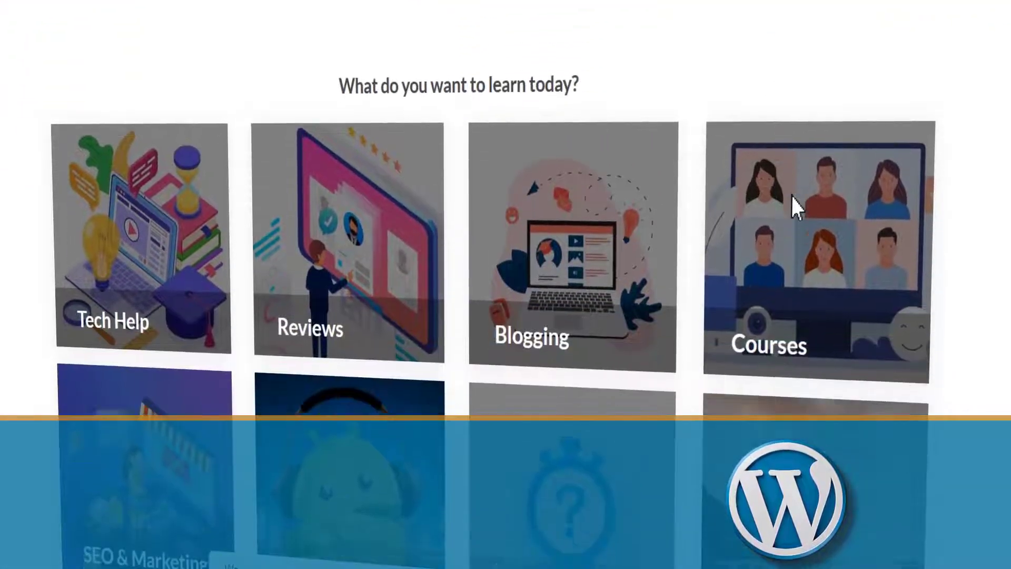
scroll(792, 194, down, 3)
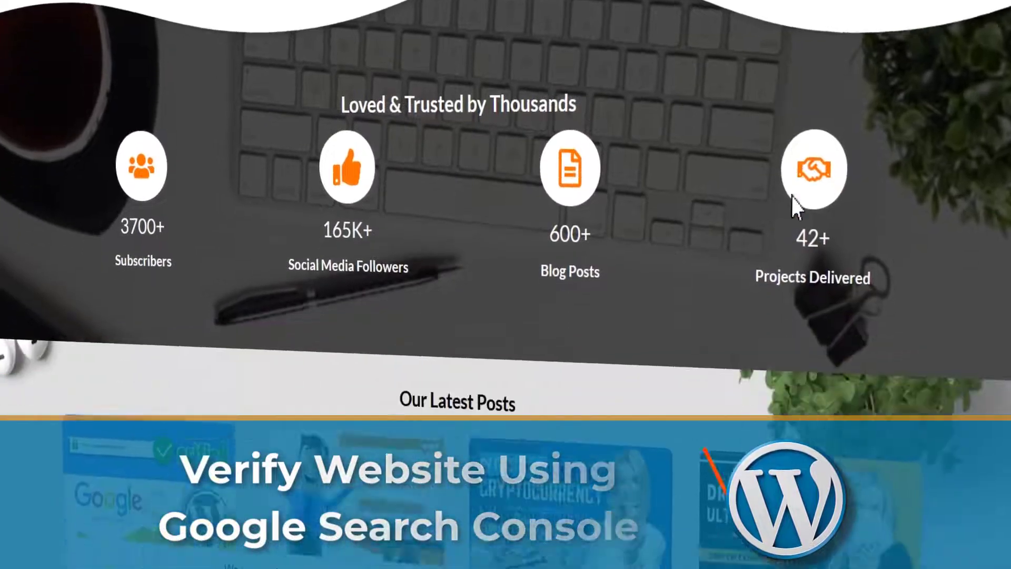
scroll(792, 203, down, 2)
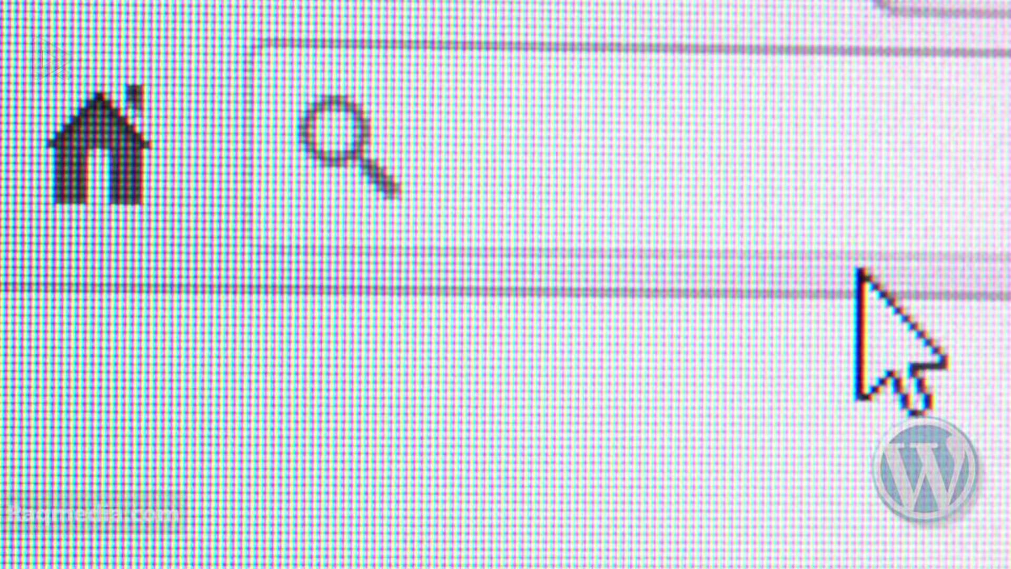
text(http)
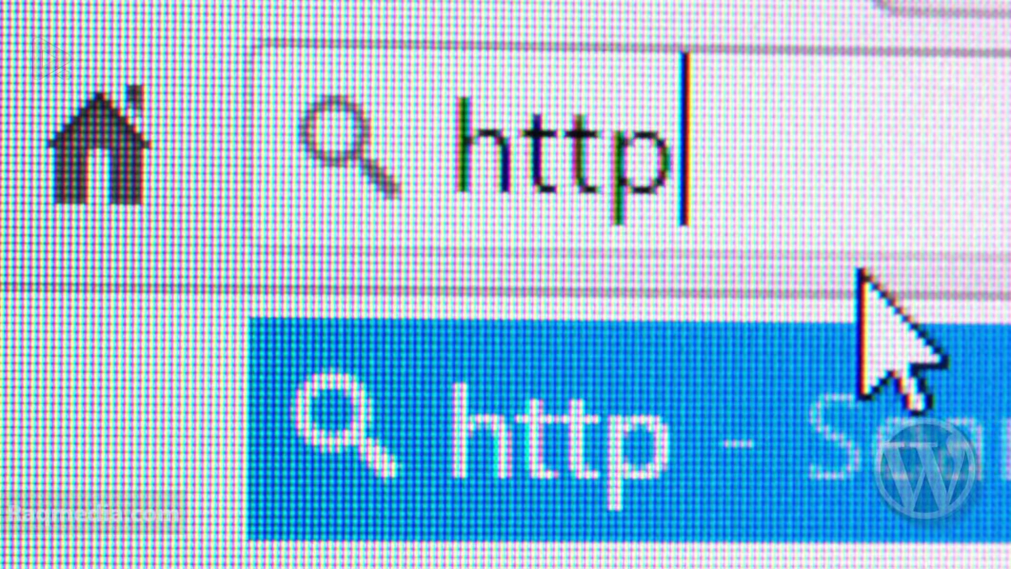
text(s://ww)
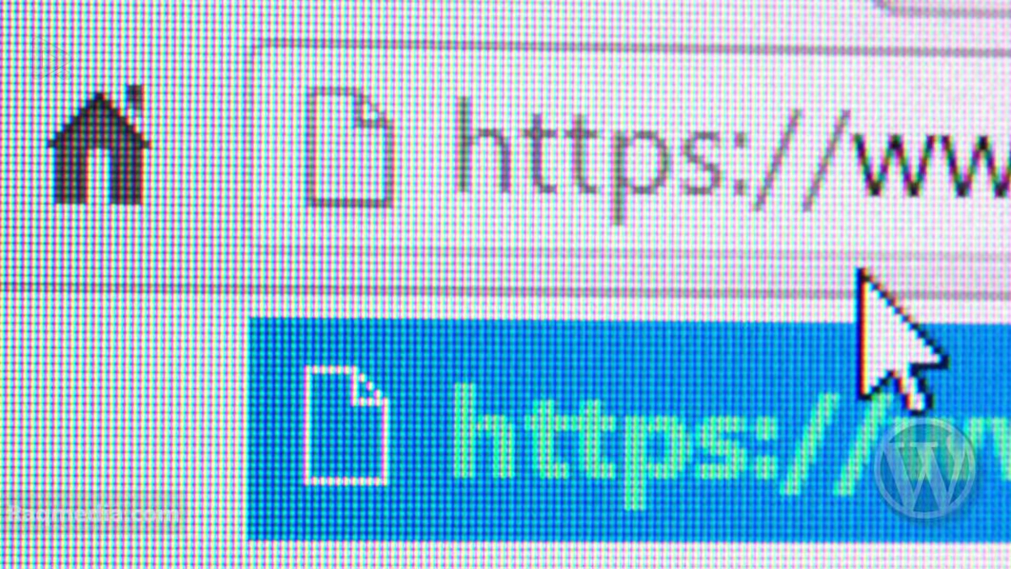
key(Return)
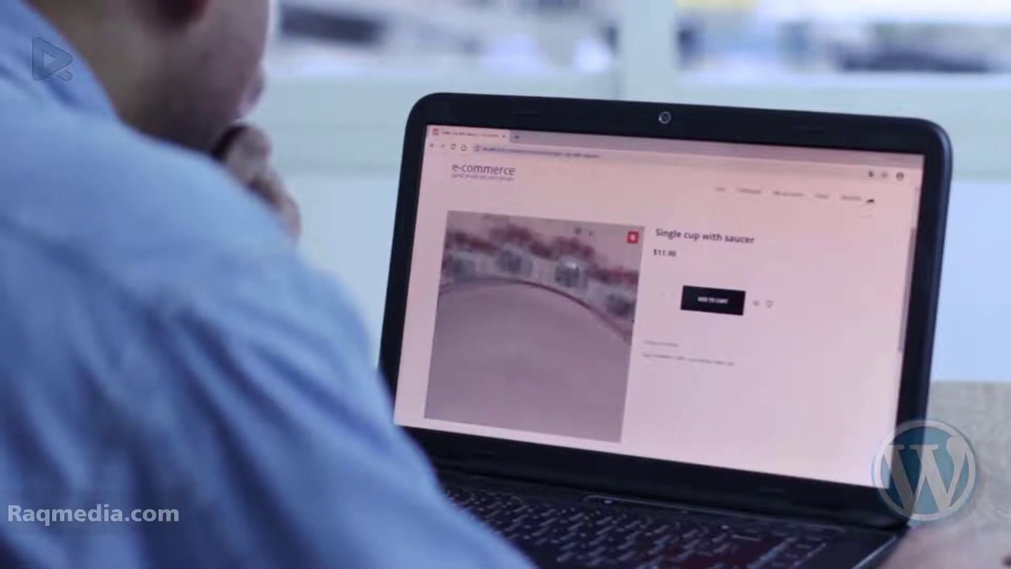
Follow the product page's link toward the Raqmedia domain-verification guide.
click(714, 304)
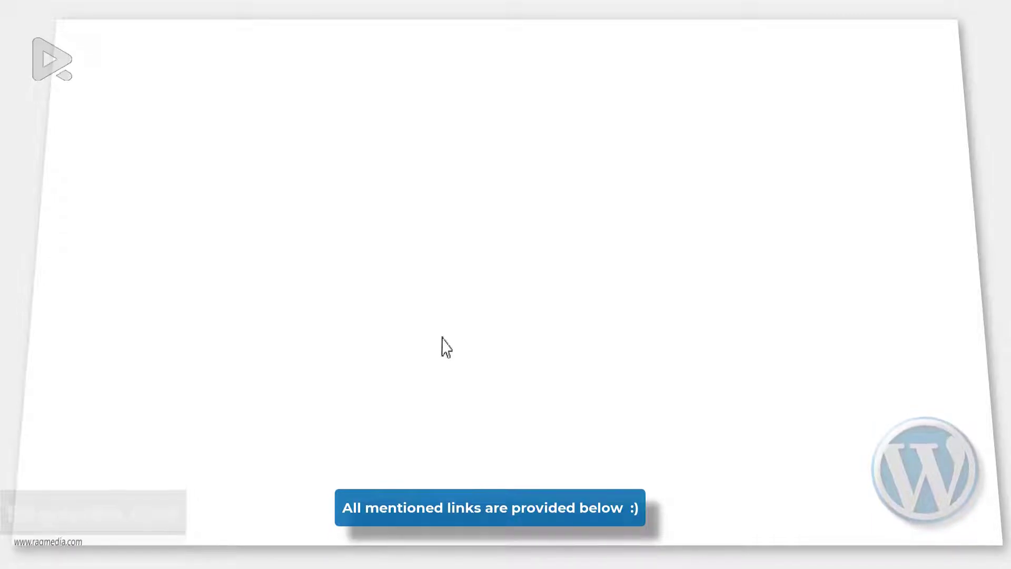
Reveal the Raqmedia safe link and follow it to the Google Search Console welcome page.
scroll(914, 361, down, 2)
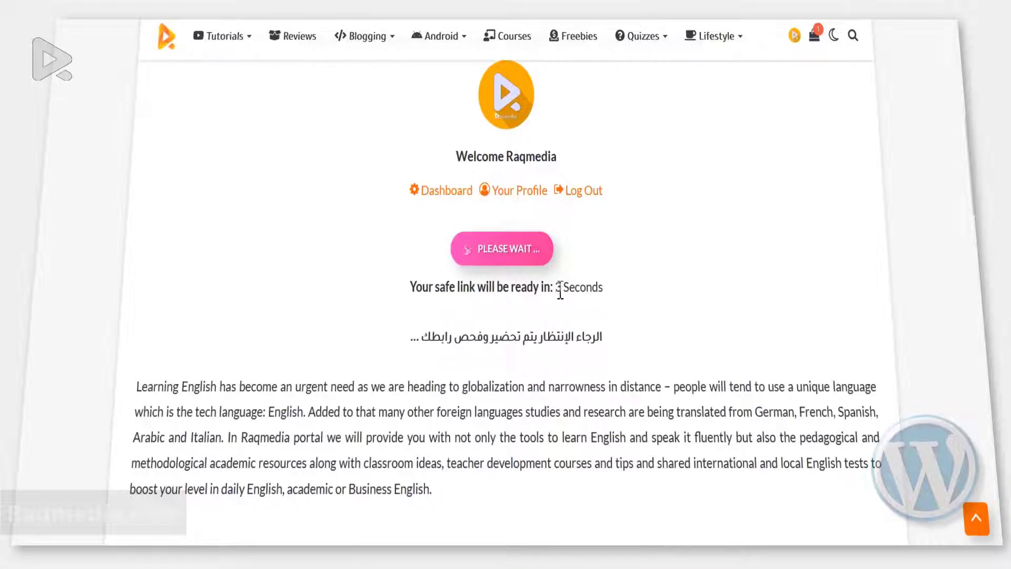
scroll(656, 303, up, 2)
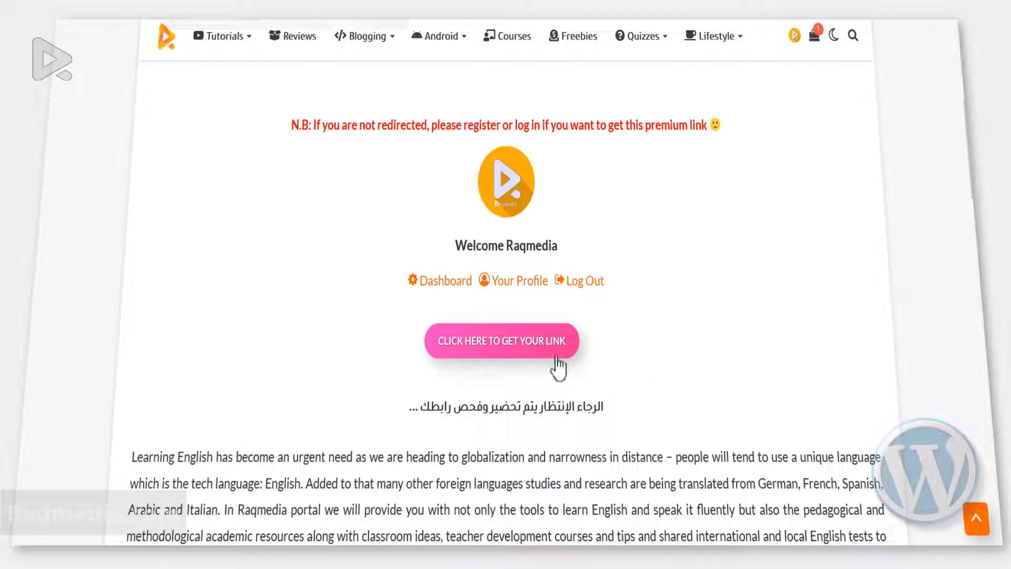
scroll(354, 363, down, 3)
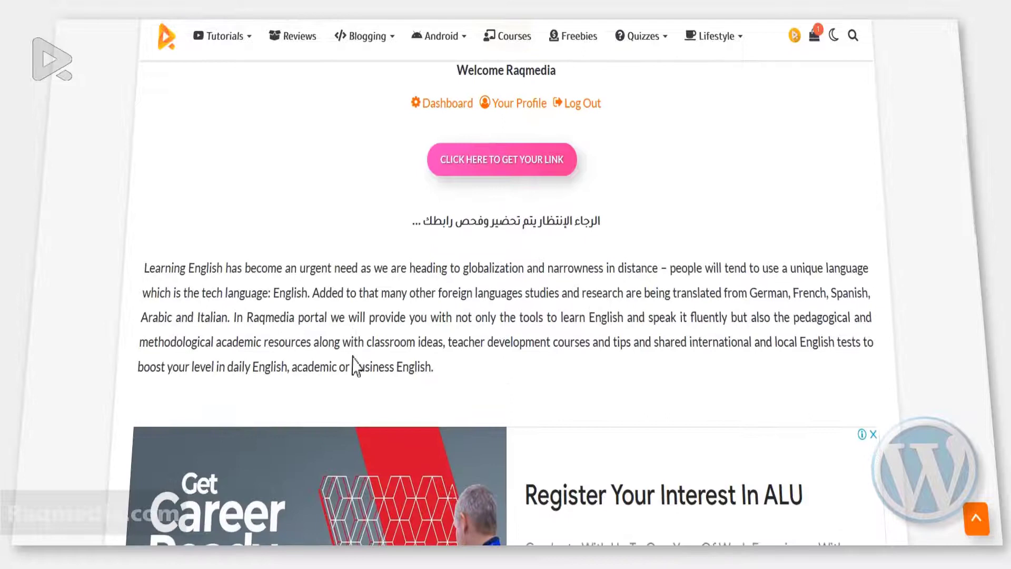
scroll(411, 324, up, 2)
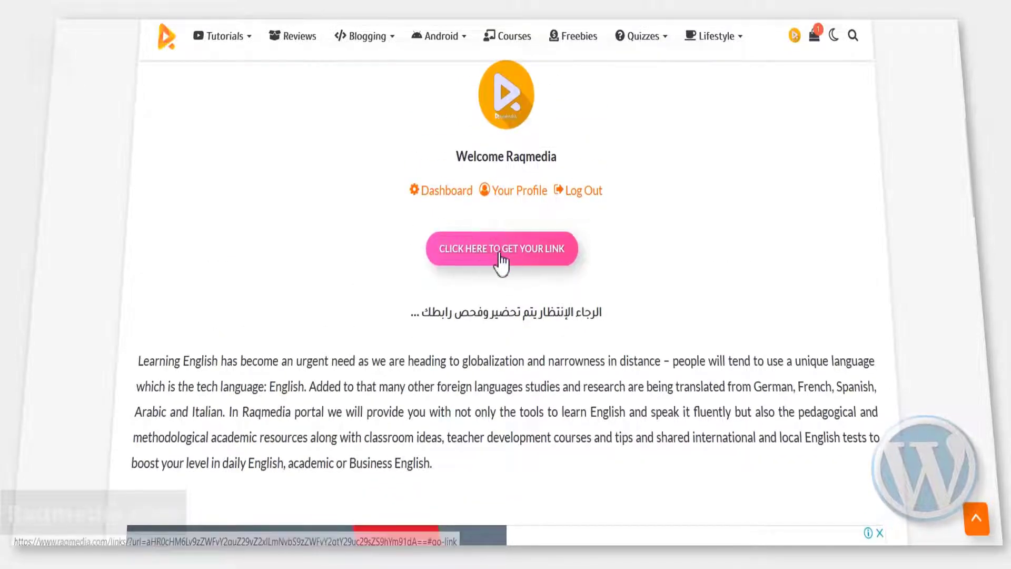
click(541, 258)
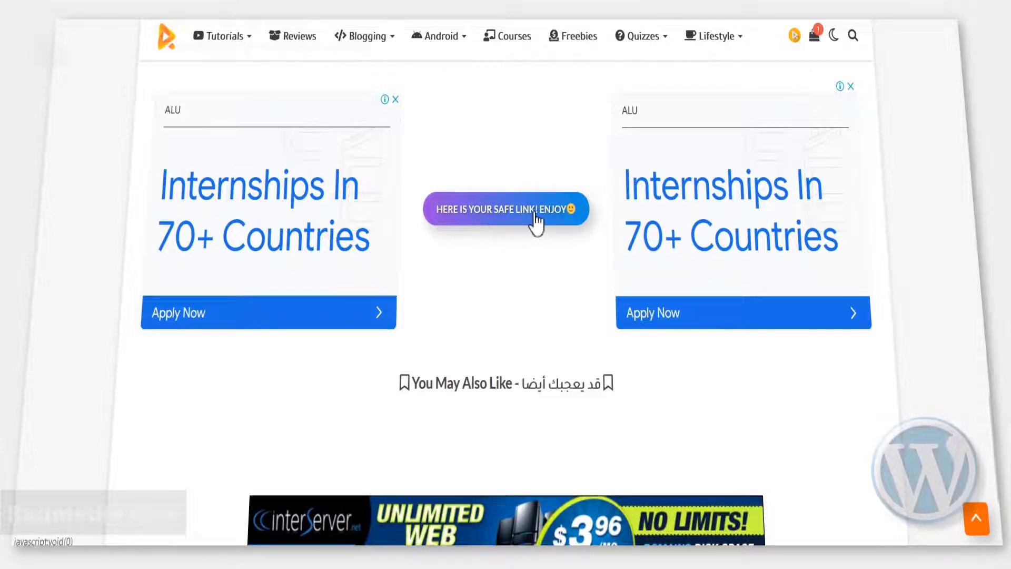
click(501, 220)
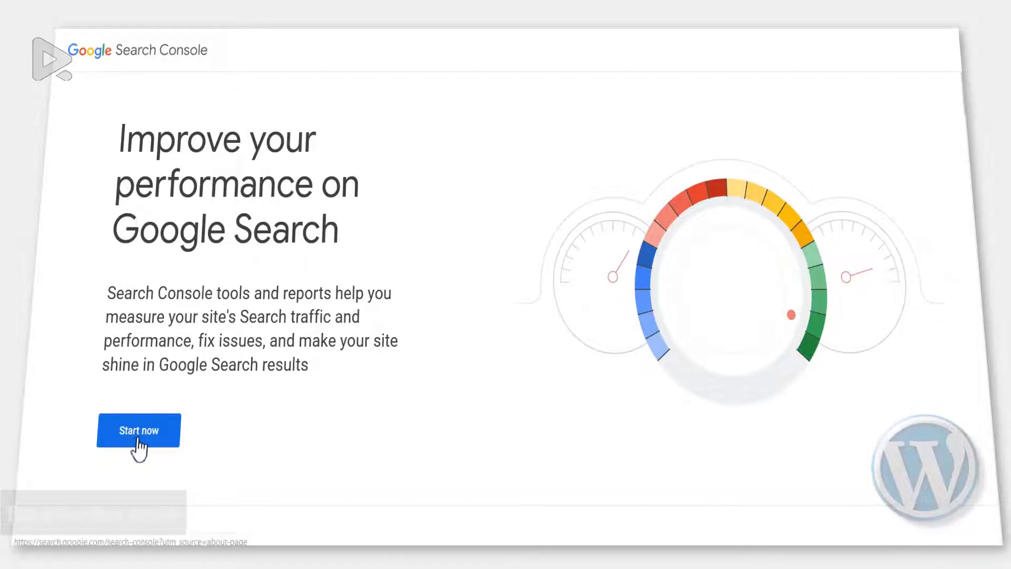
Read through the Search Console landing page, then start the console to reach the raqmedia.com Overview.
scroll(137, 446, down, 3)
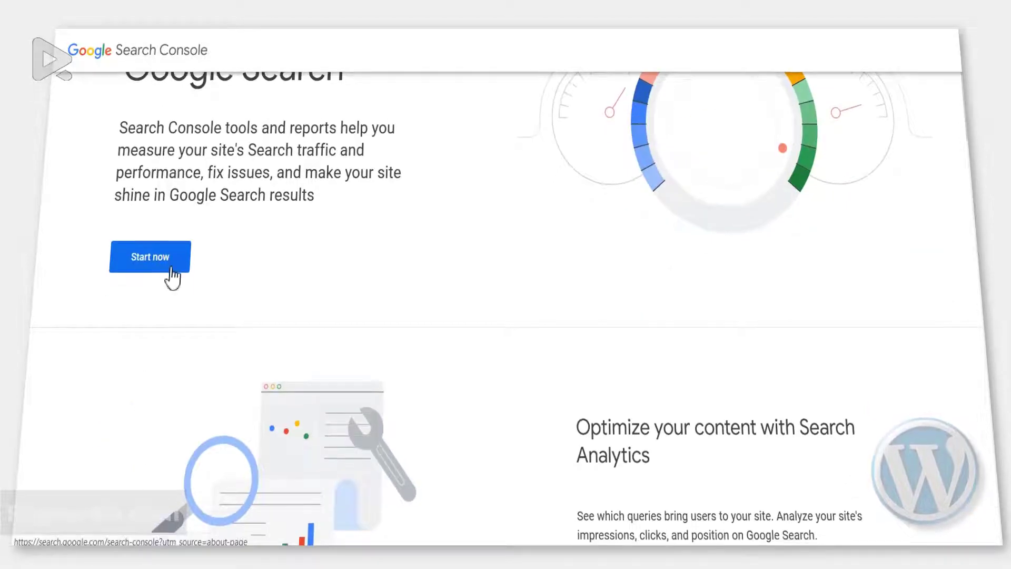
scroll(174, 275, down, 5)
scroll(174, 275, down, 5)
scroll(173, 275, down, 10)
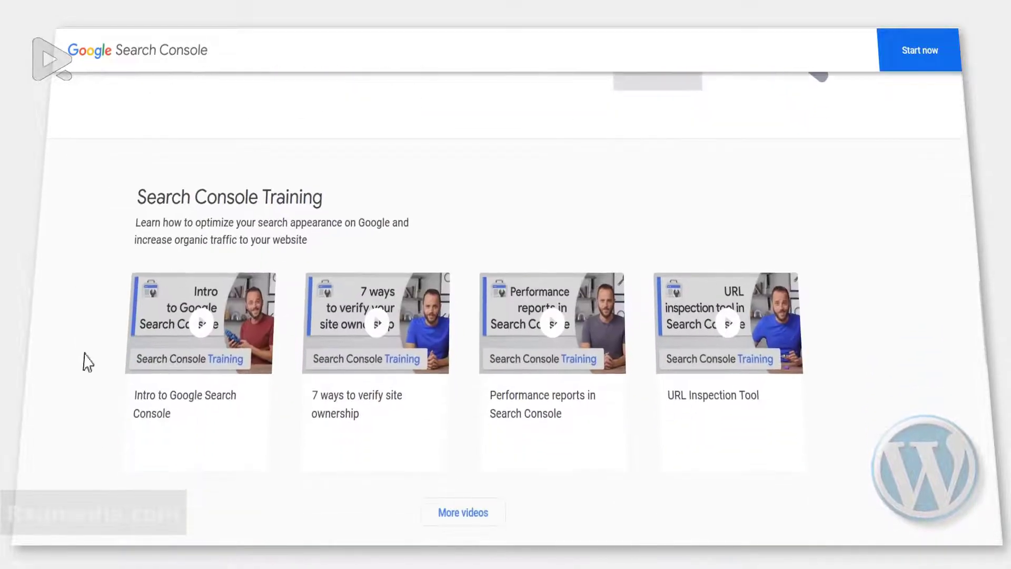
scroll(88, 362, down, 10)
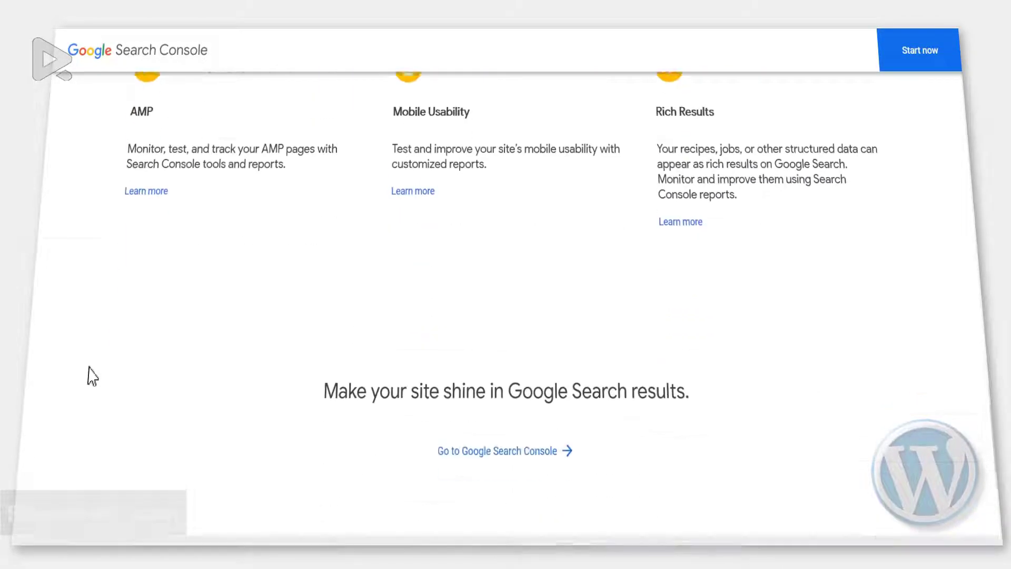
scroll(89, 368, down, 4)
scroll(89, 368, up, 15)
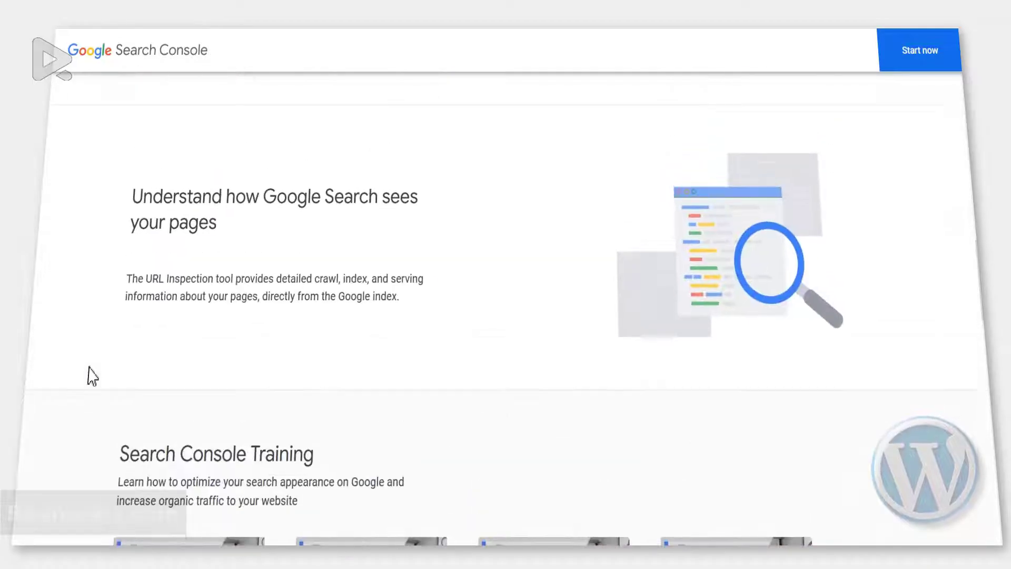
scroll(92, 375, up, 10)
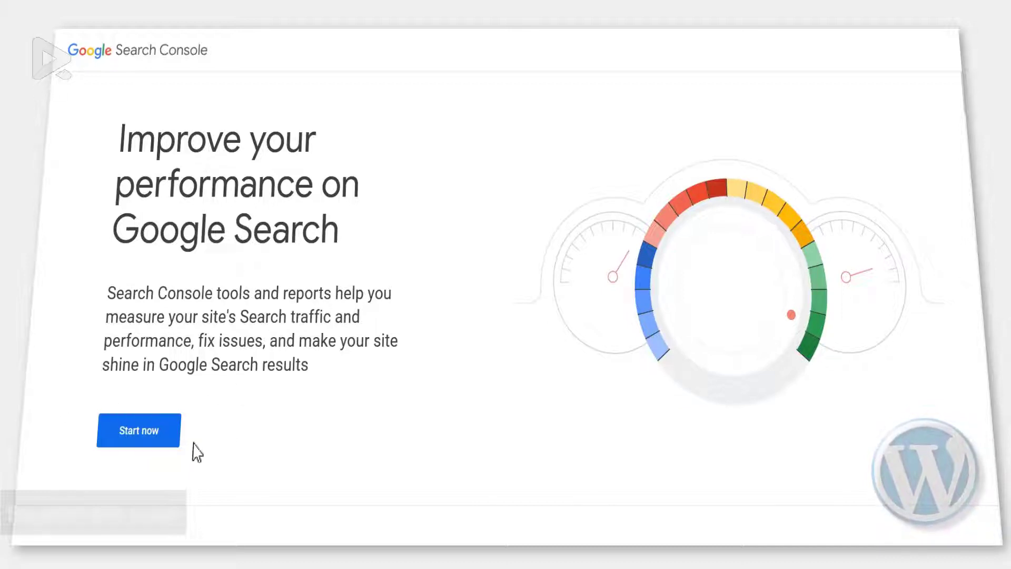
click(135, 443)
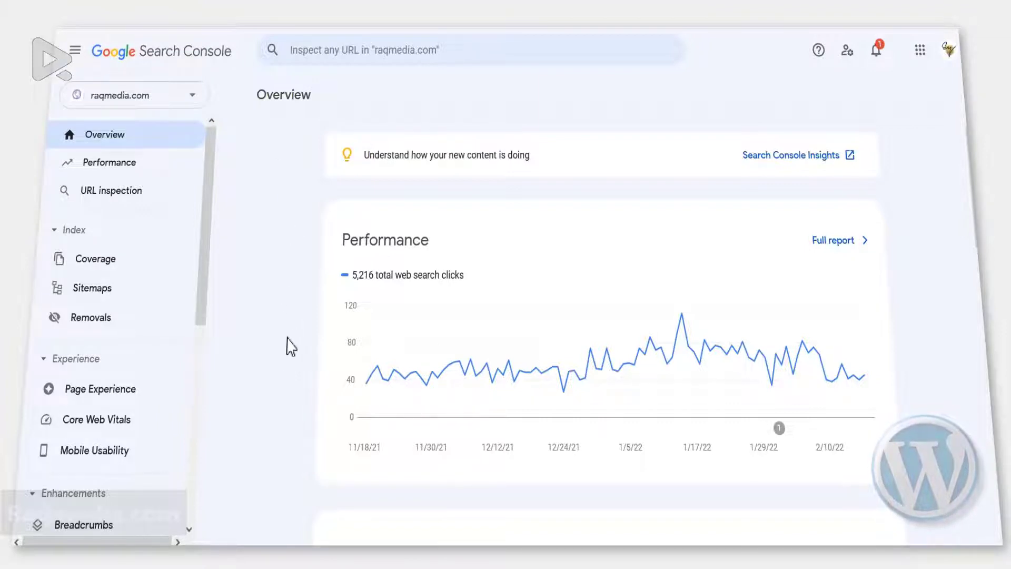
scroll(291, 346, down, 7)
scroll(291, 346, up, 6)
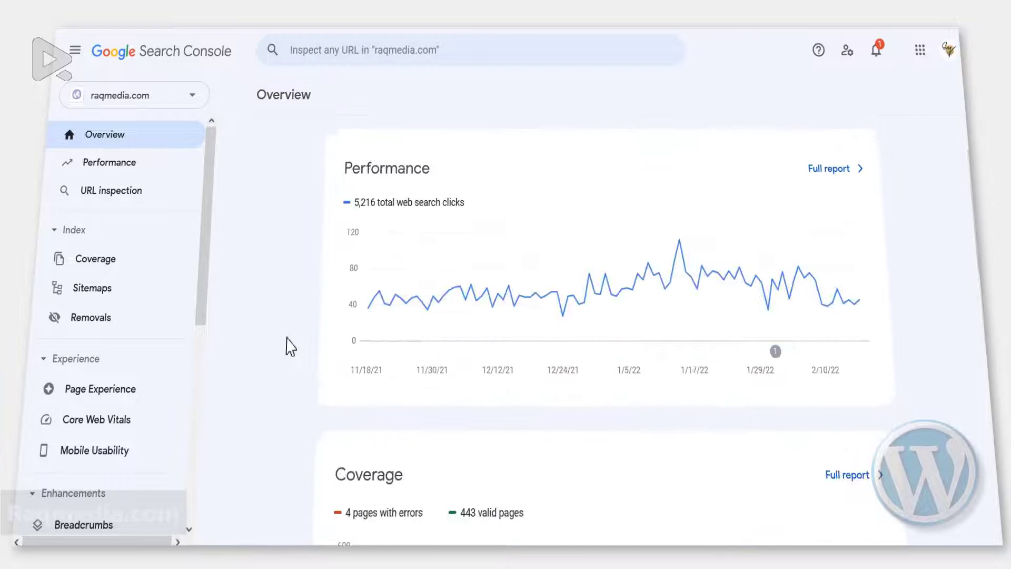
scroll(291, 346, up, 1)
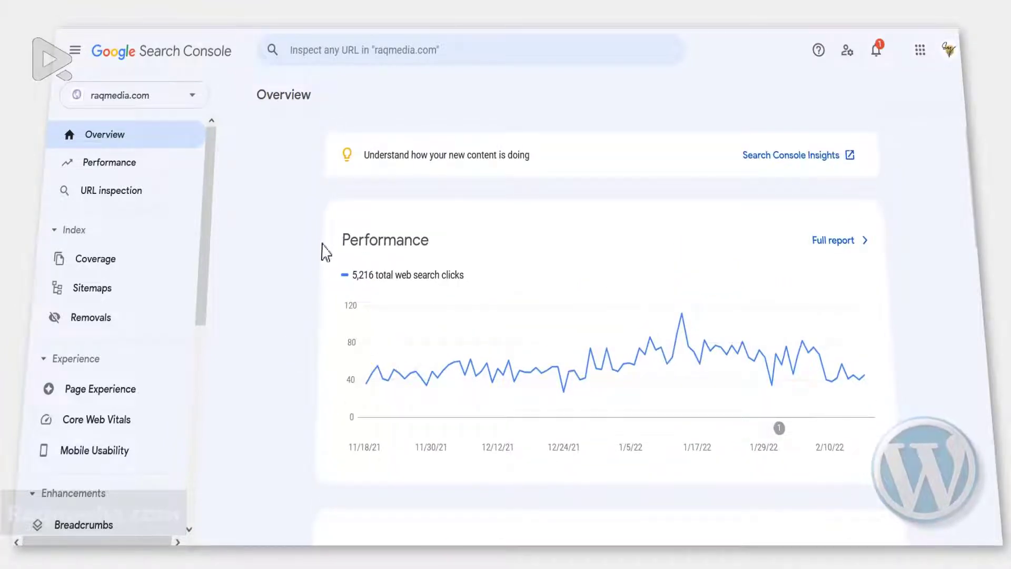
scroll(339, 266, down, 5)
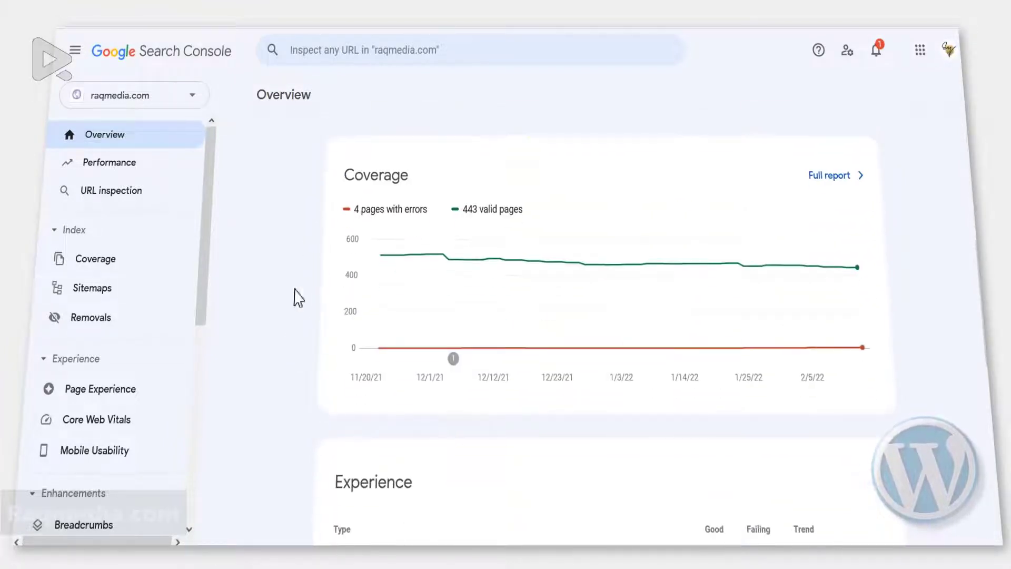
scroll(299, 297, down, 10)
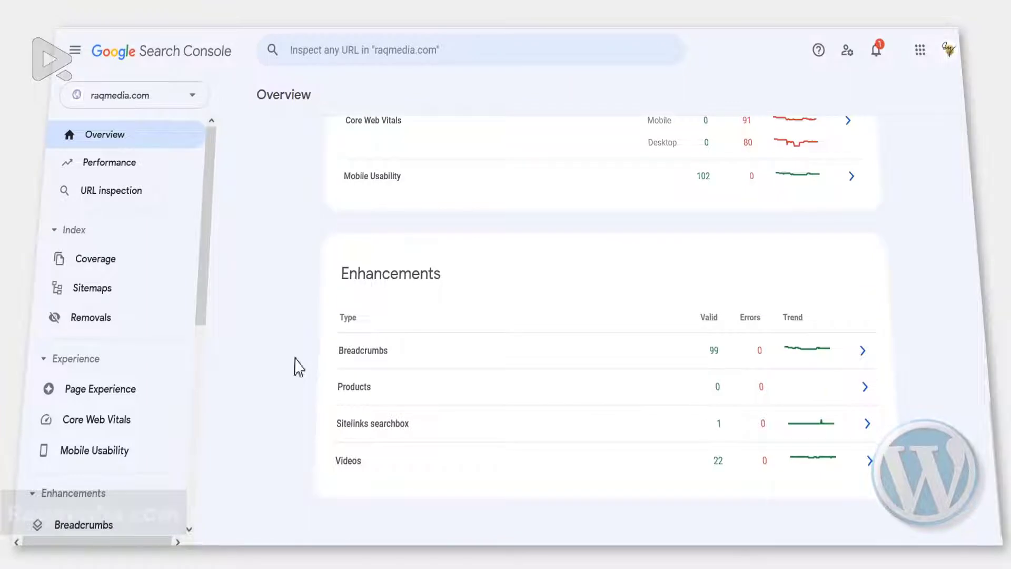
scroll(297, 364, up, 12)
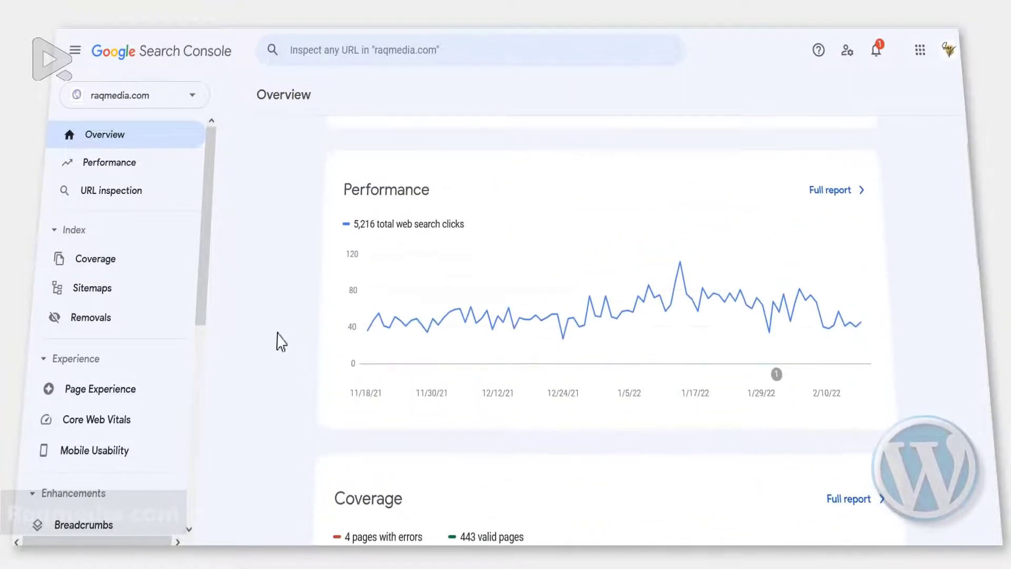
scroll(144, 413, down, 7)
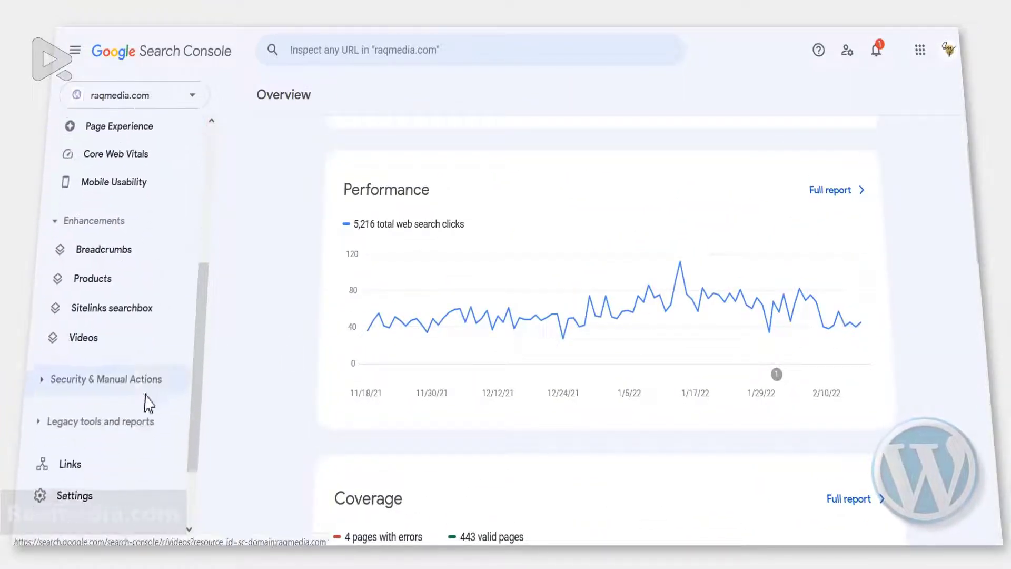
scroll(138, 484, up, 8)
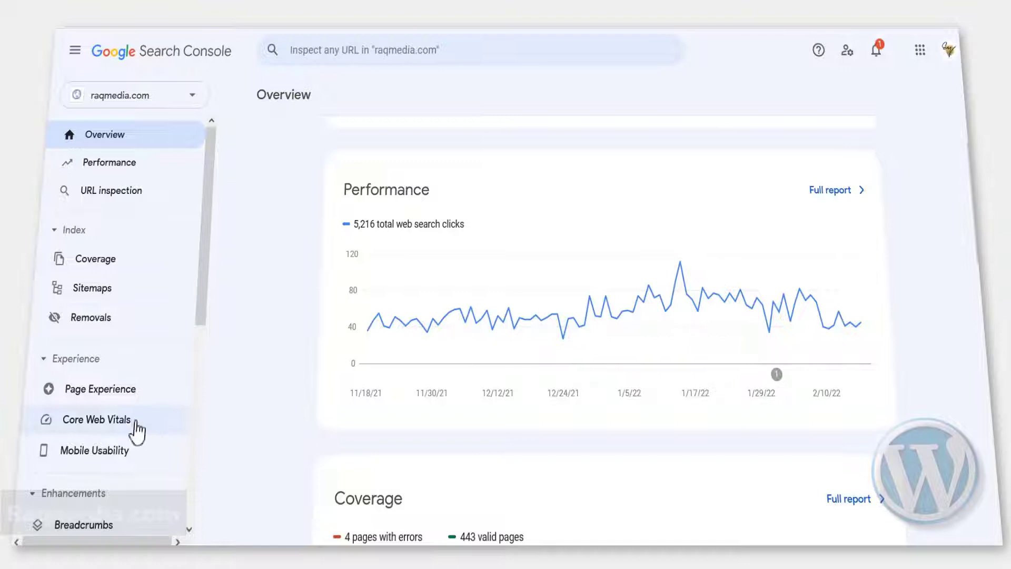
scroll(101, 350, down, 7)
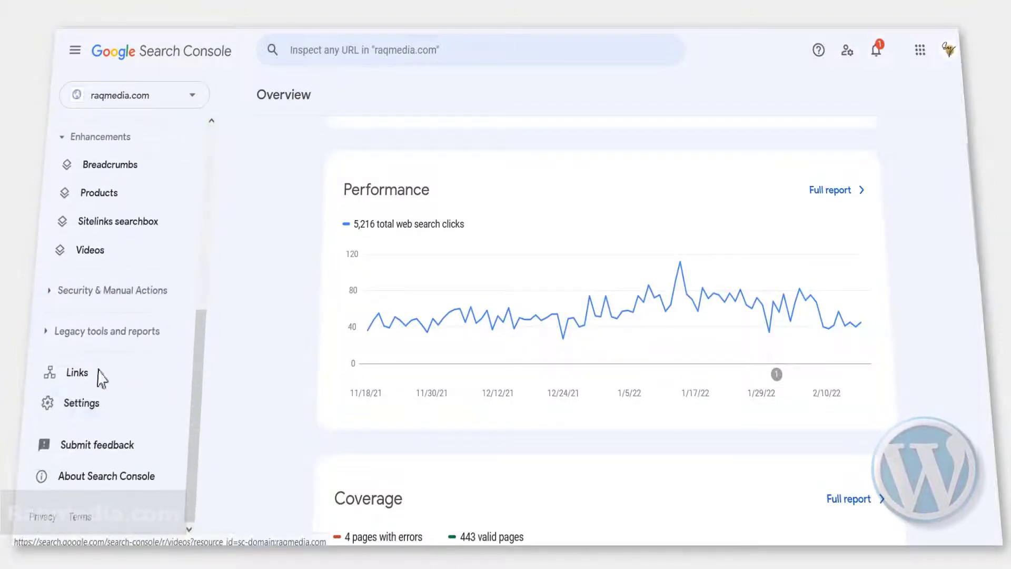
scroll(108, 405, up, 7)
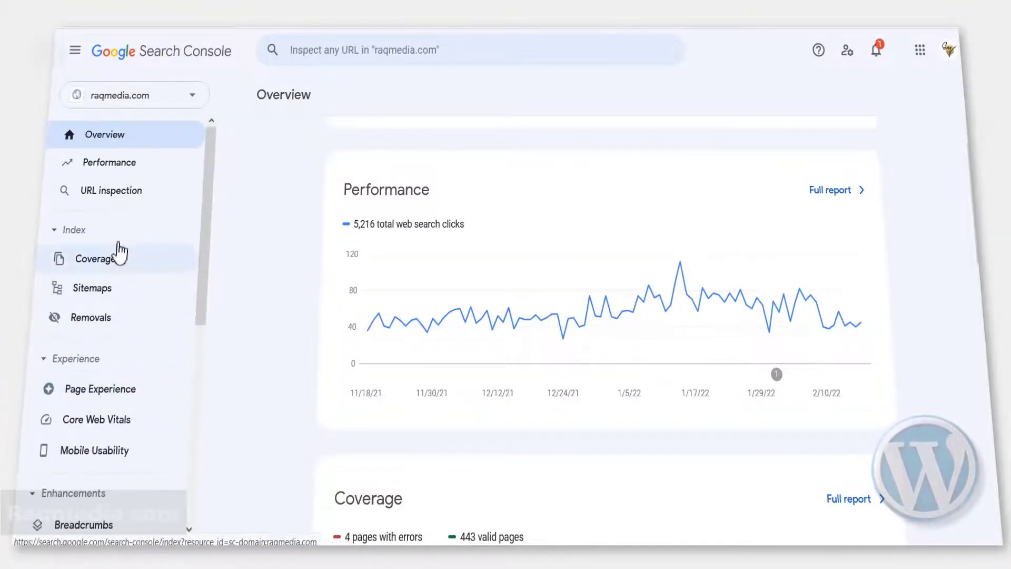
click(242, 163)
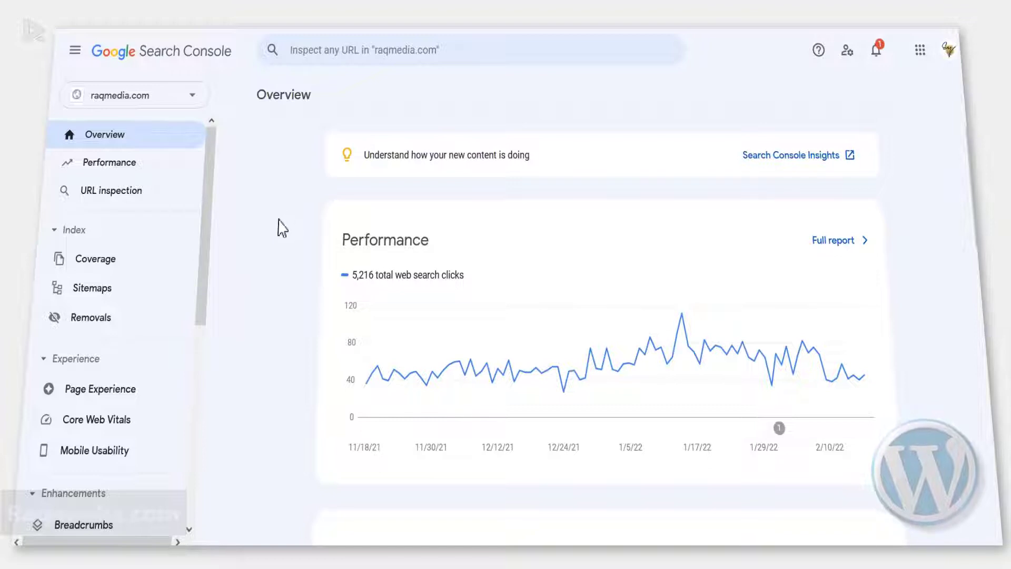
Add eytravels.com as a new Domain property and continue to verification.
click(193, 98)
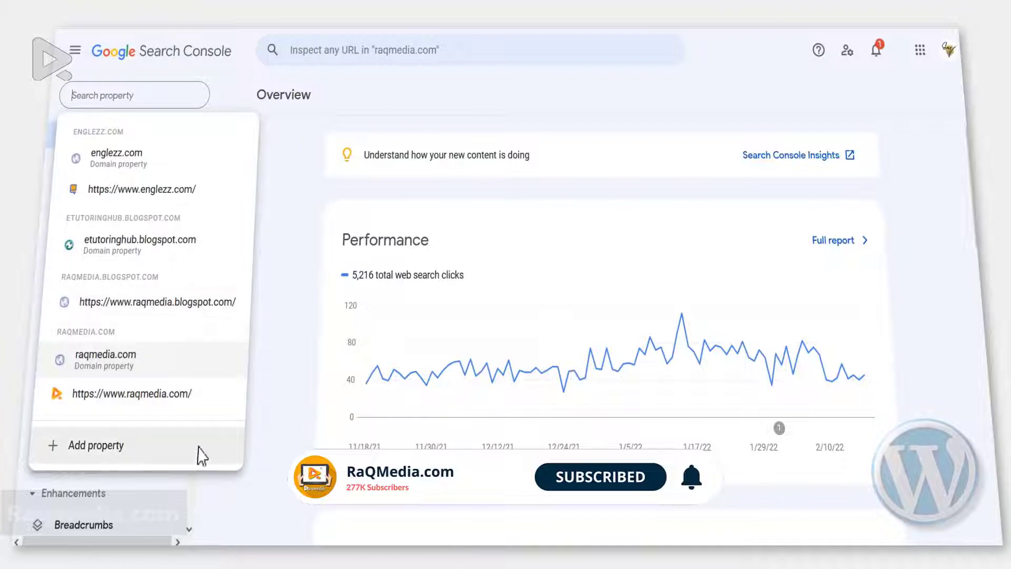
click(94, 446)
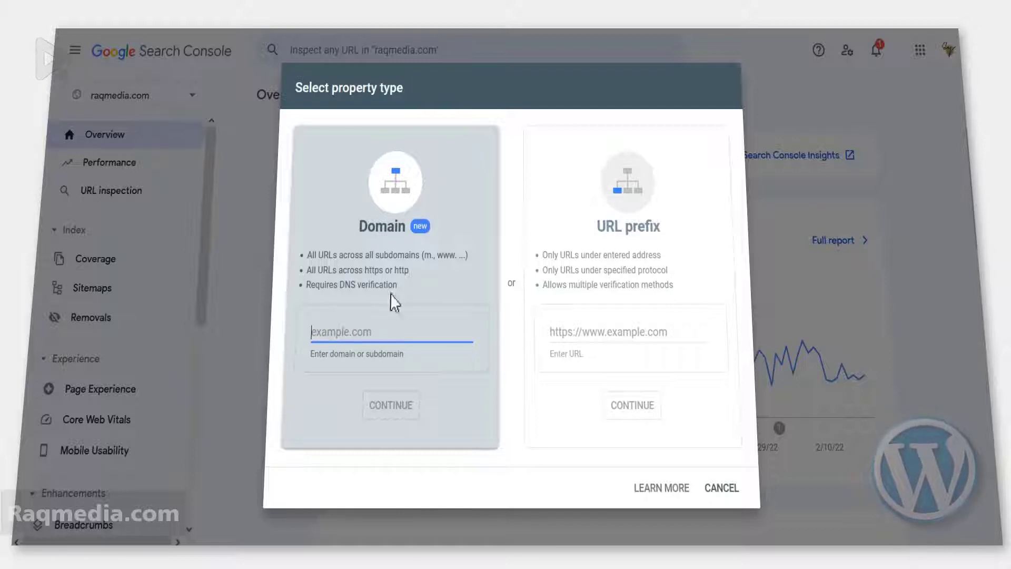
right_click(375, 330)
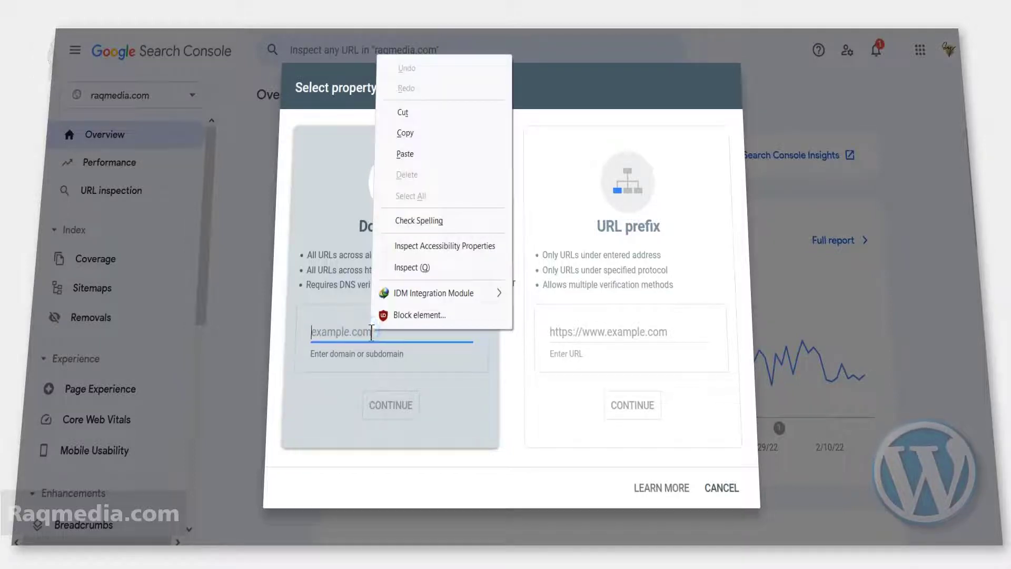
click(427, 157)
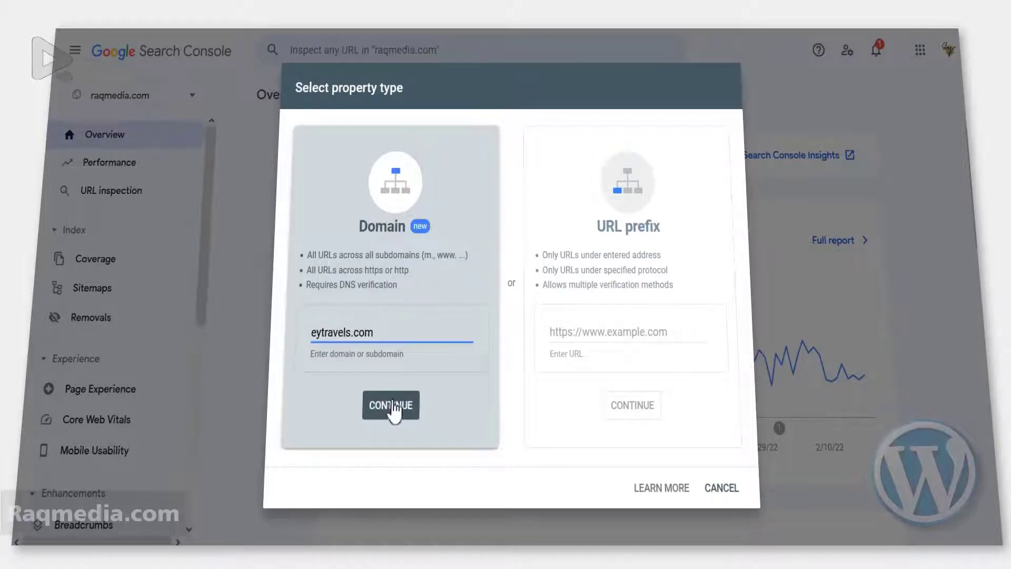
click(384, 415)
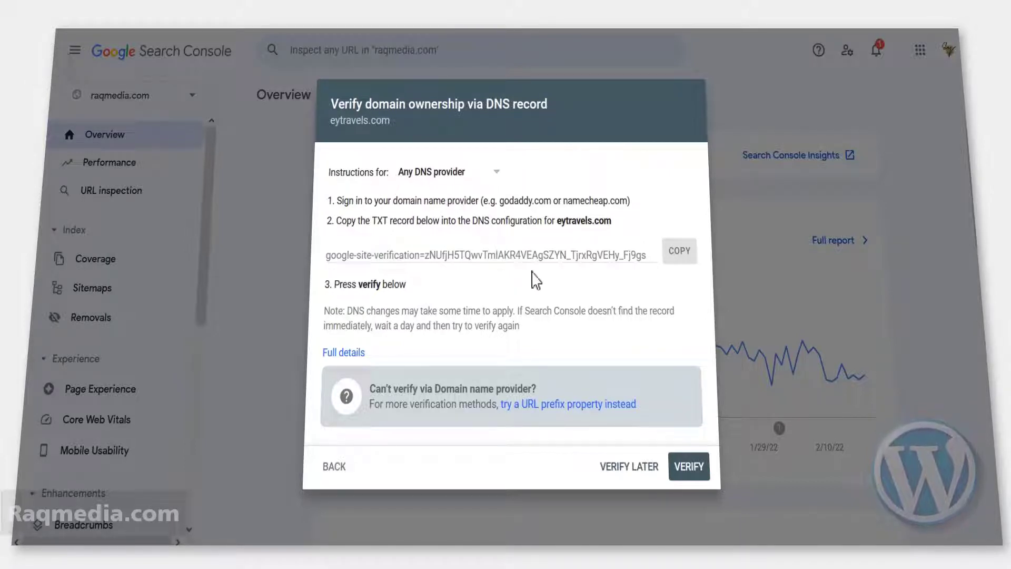
Copy the google-site-verification TXT record shown for eytravels.com.
click(370, 251)
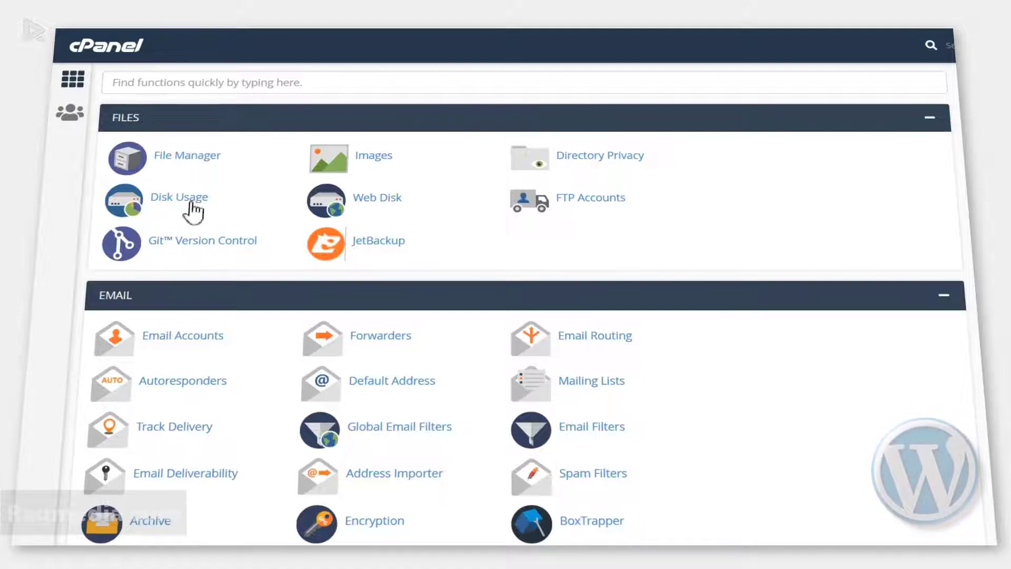
Search cPanel's tools for DNS and open the Zone Editor.
scroll(59, 387, down, 1)
scroll(59, 387, down, 4)
scroll(59, 387, up, 5)
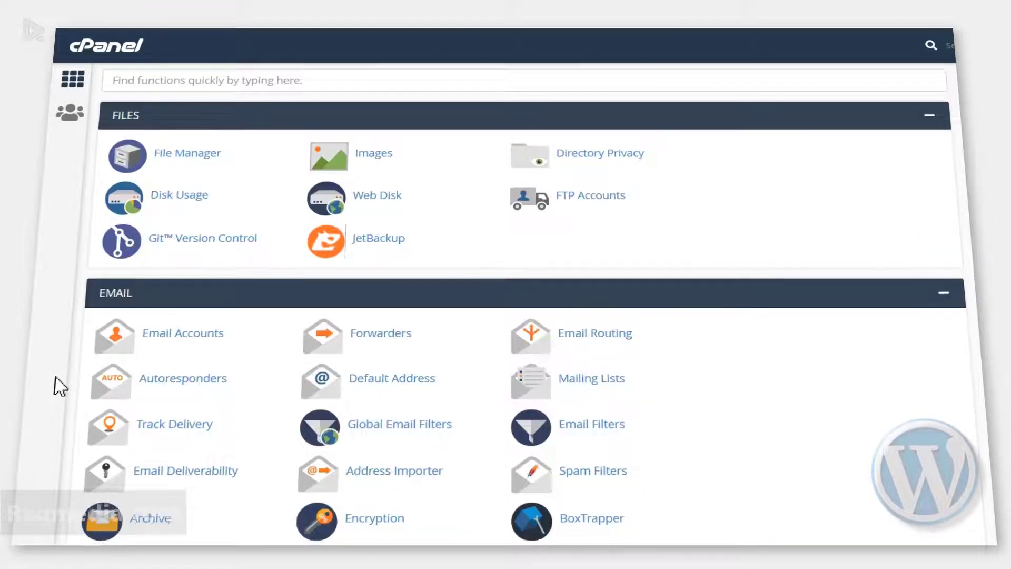
scroll(60, 386, down, 10)
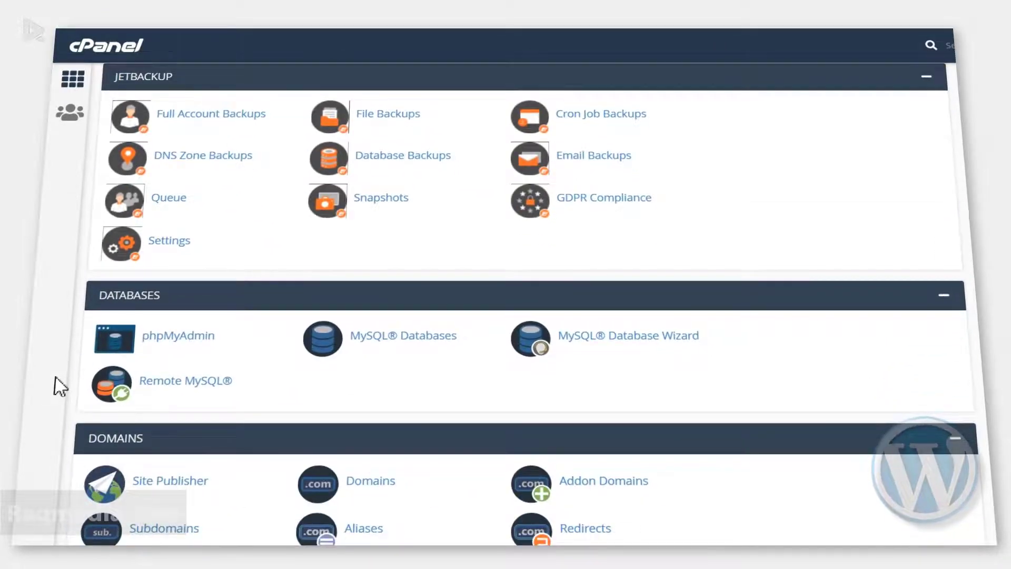
scroll(60, 386, down, 12)
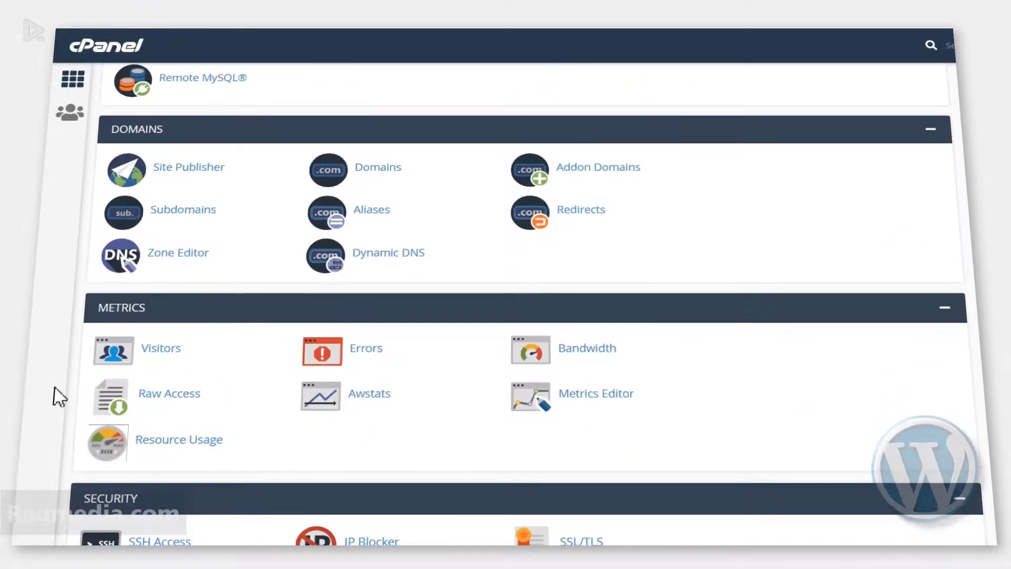
scroll(194, 300, up, 15)
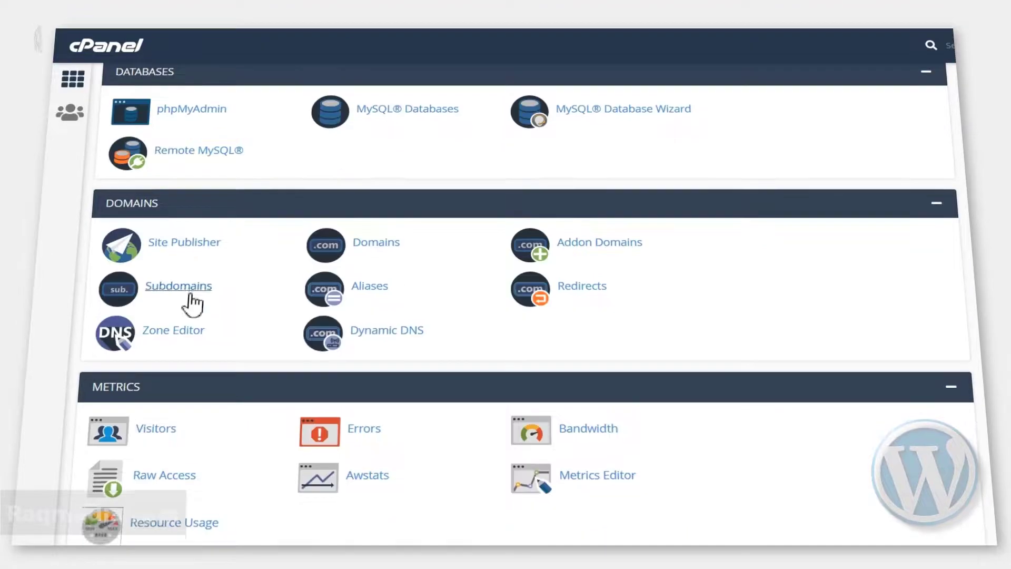
click(242, 85)
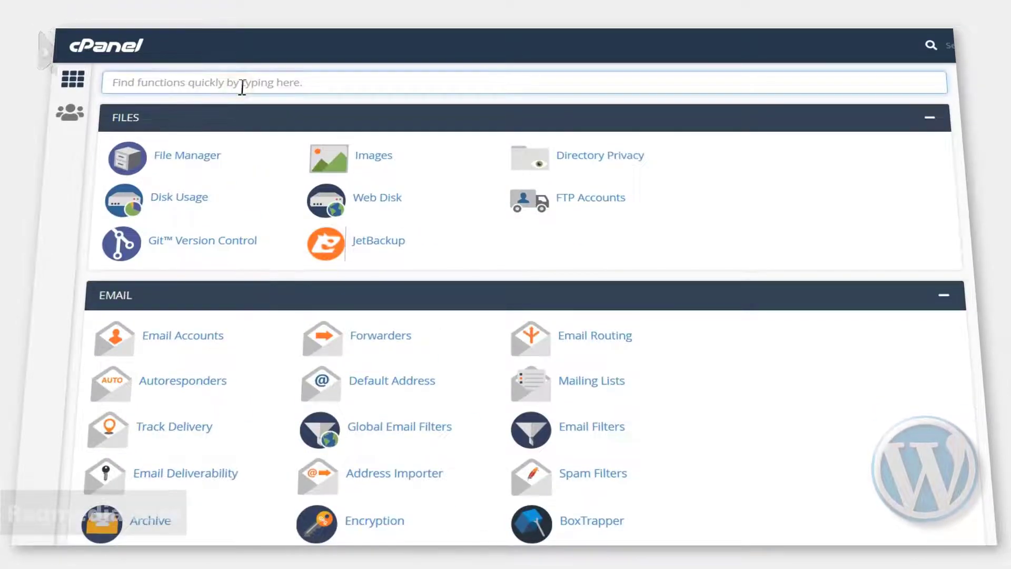
text(DNY)
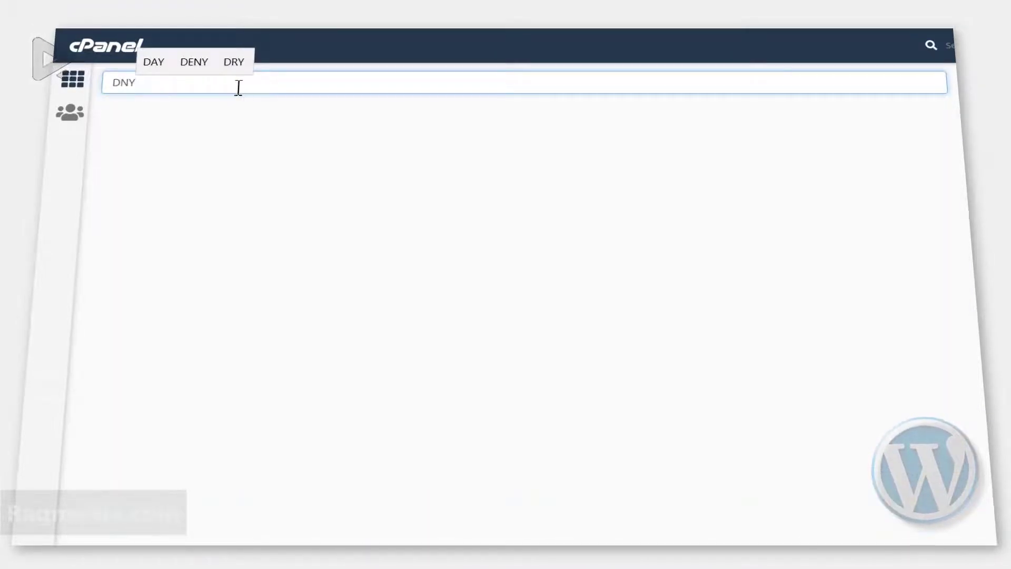
key(BackSpace)
text(S)
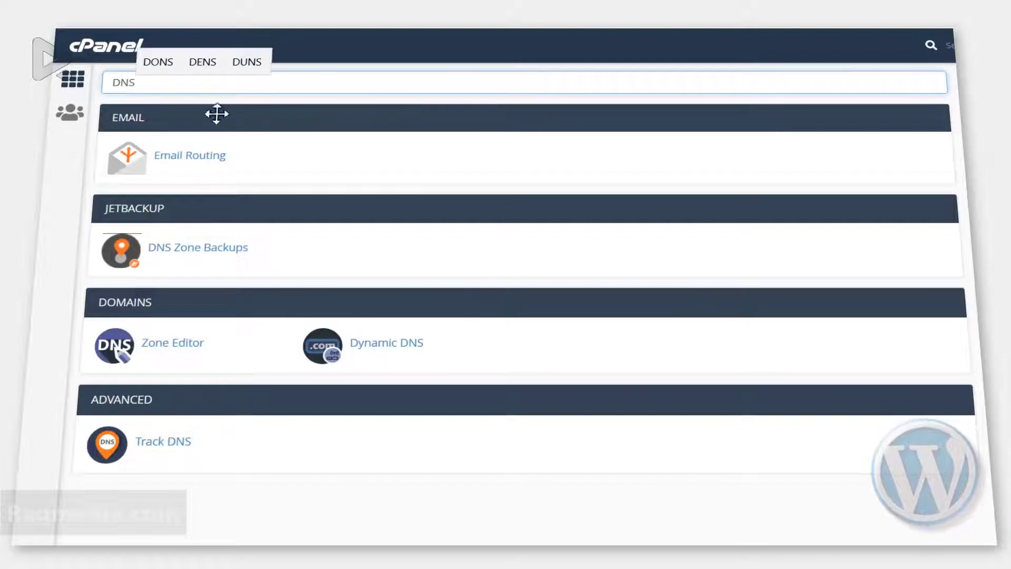
click(162, 348)
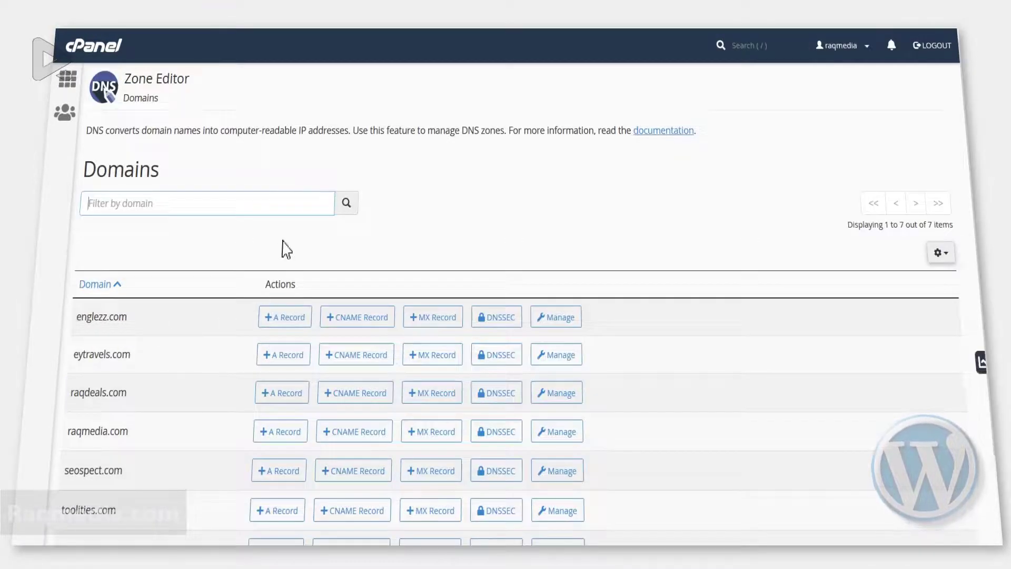
Manage eytravels.com's DNS zone and add a new TXT record entry.
scroll(744, 256, down, 2)
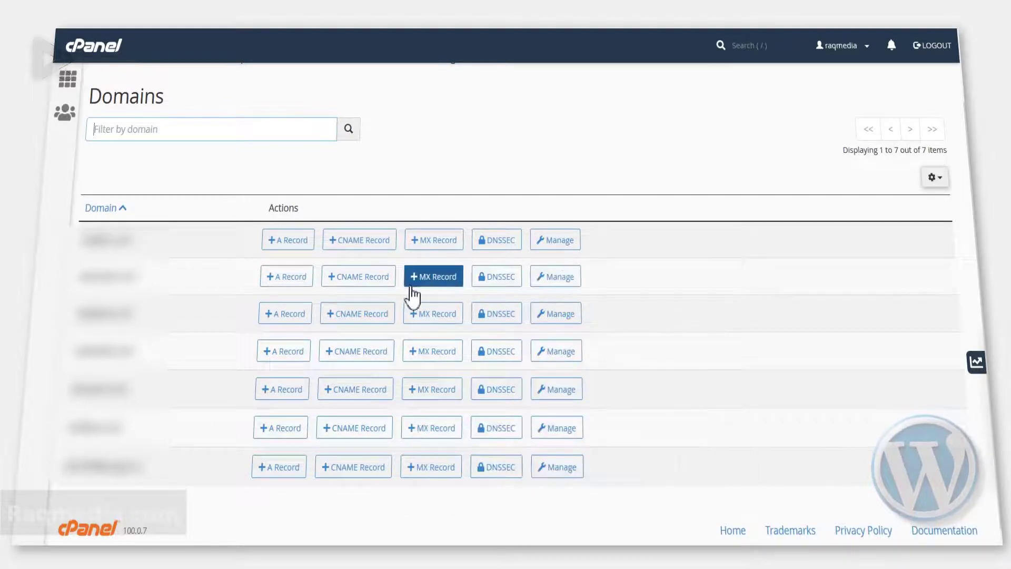
click(558, 278)
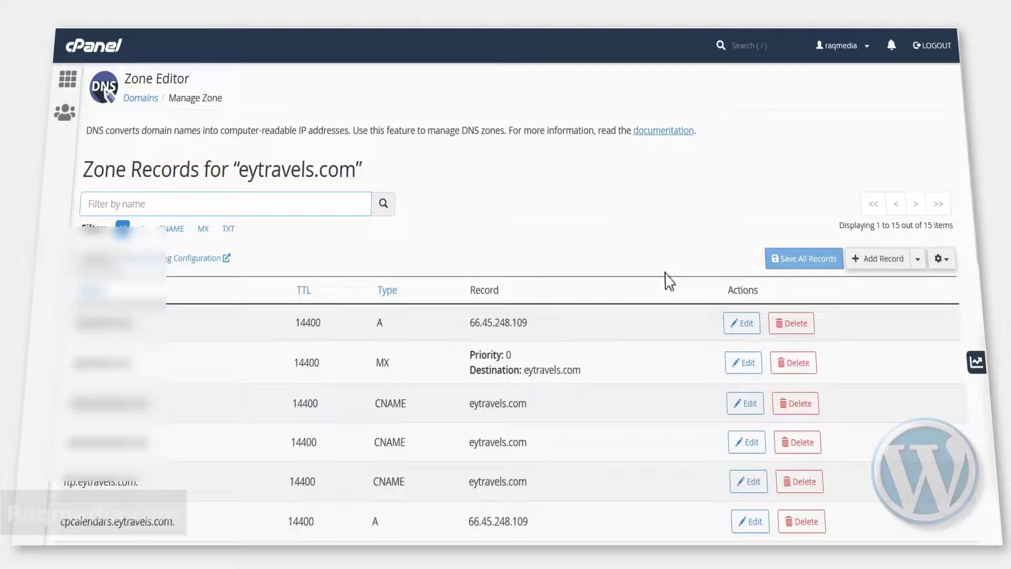
scroll(668, 281, down, 5)
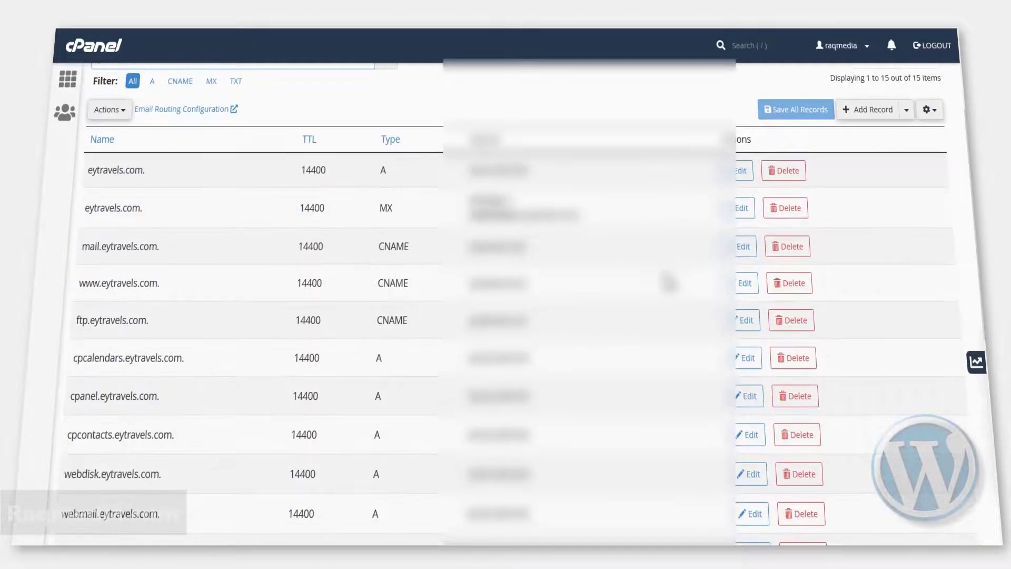
scroll(668, 283, down, 2)
scroll(668, 284, up, 5)
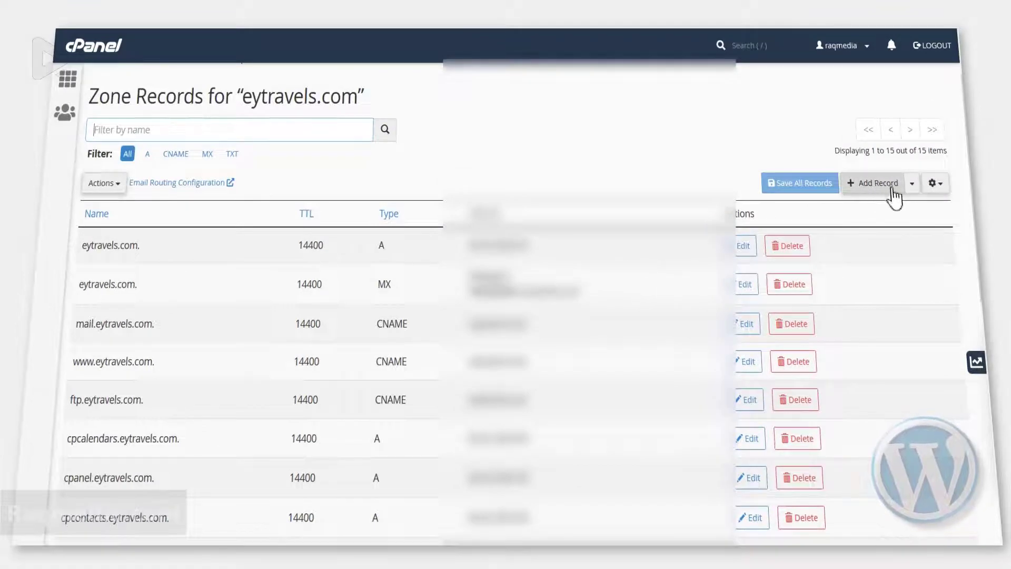
click(914, 188)
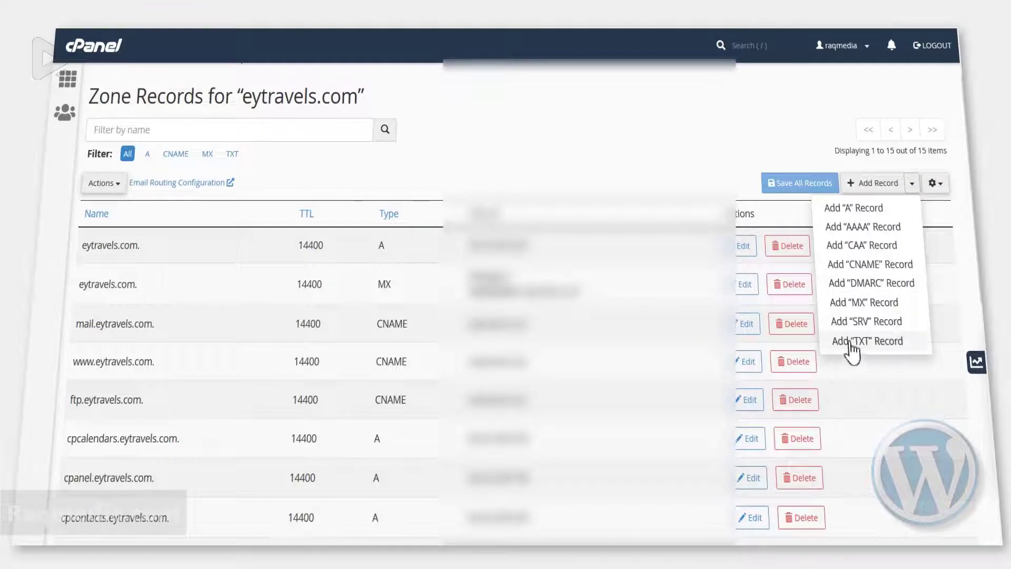
click(873, 342)
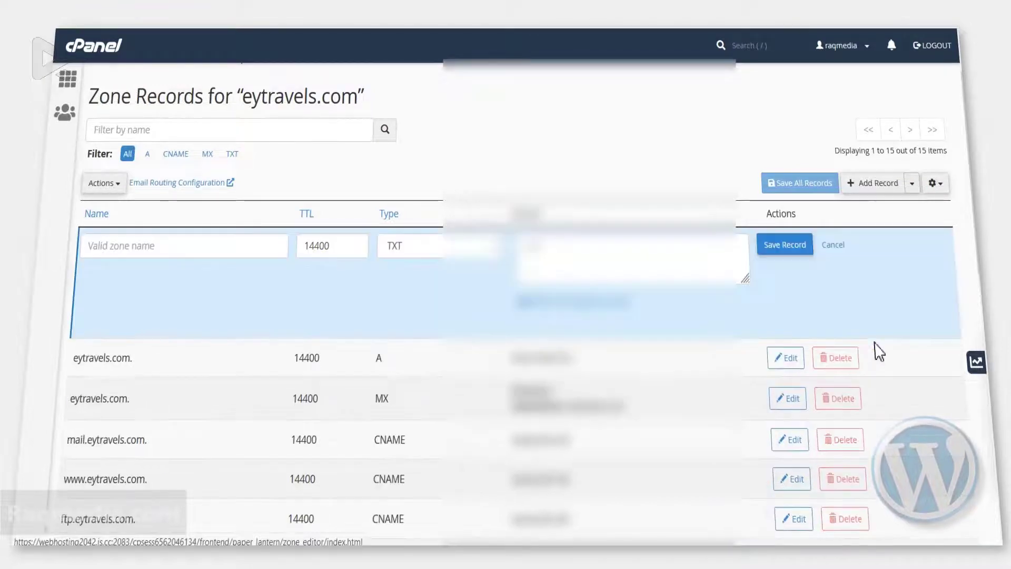
Fill the TXT record with the Google verification value and name eytravels.com., then save it.
click(545, 247)
right_click(547, 250)
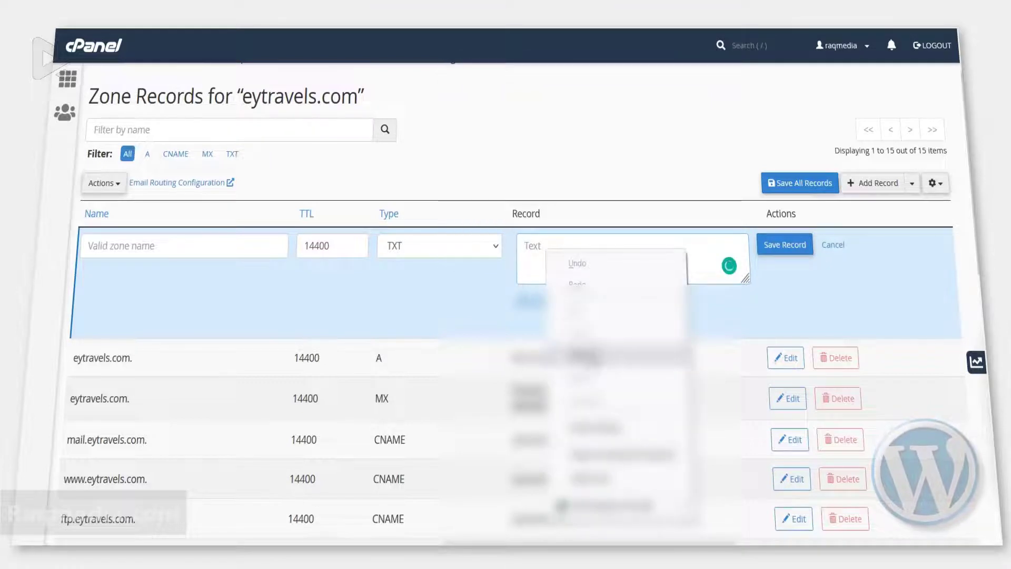
click(590, 325)
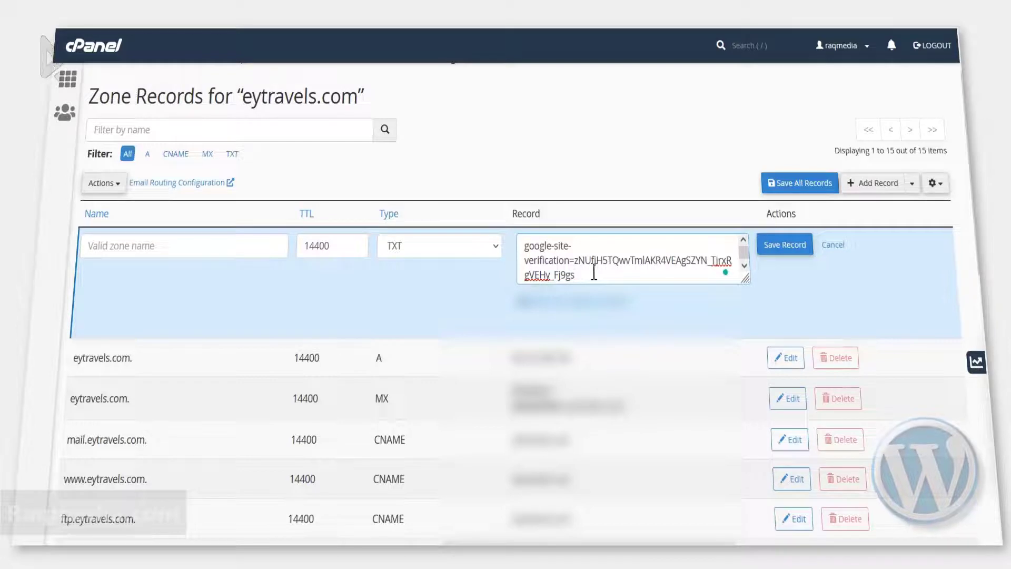
click(144, 246)
text(eytravels.com.)
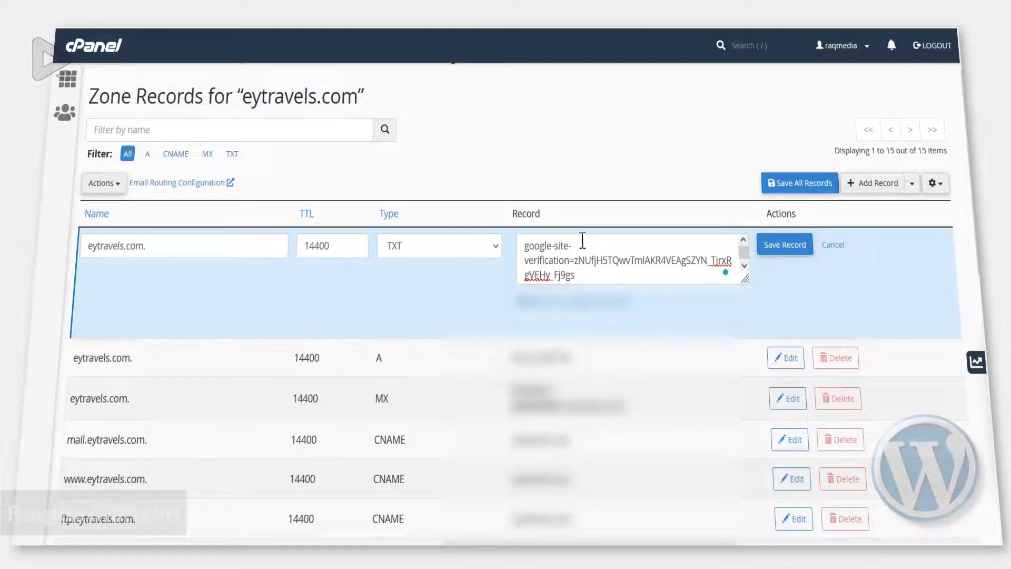
click(793, 251)
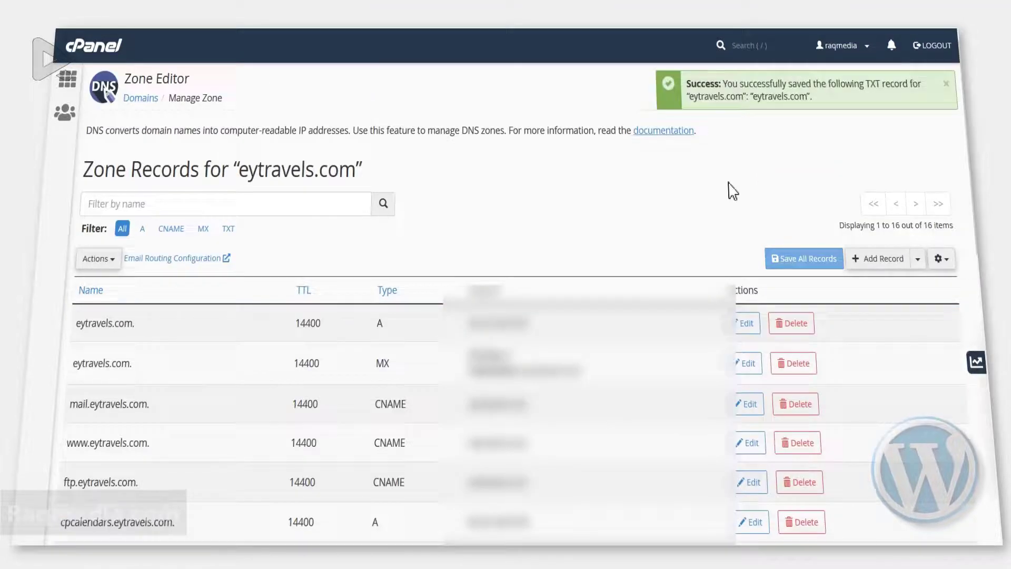
scroll(429, 372, down, 4)
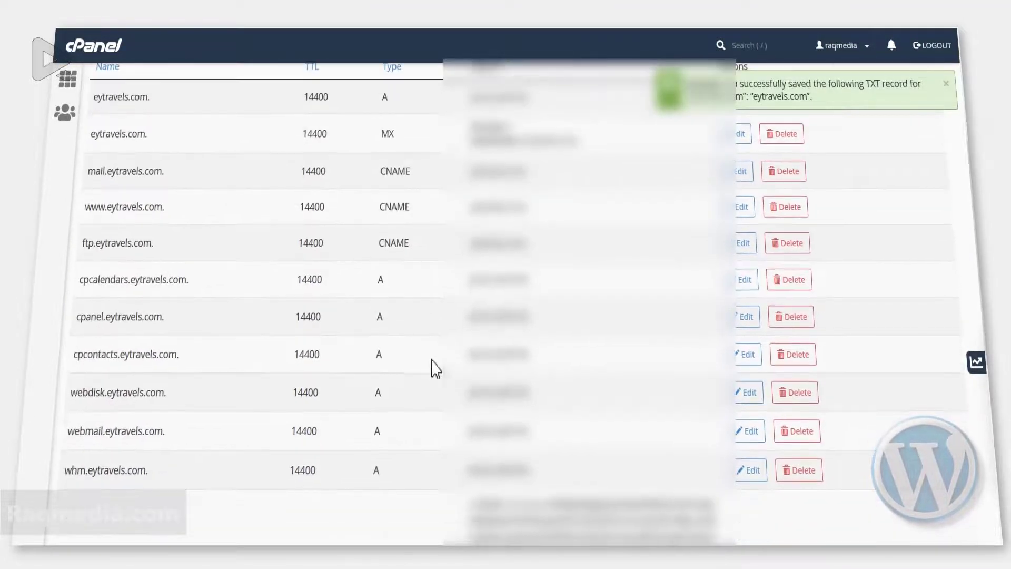
scroll(434, 369, down, 5)
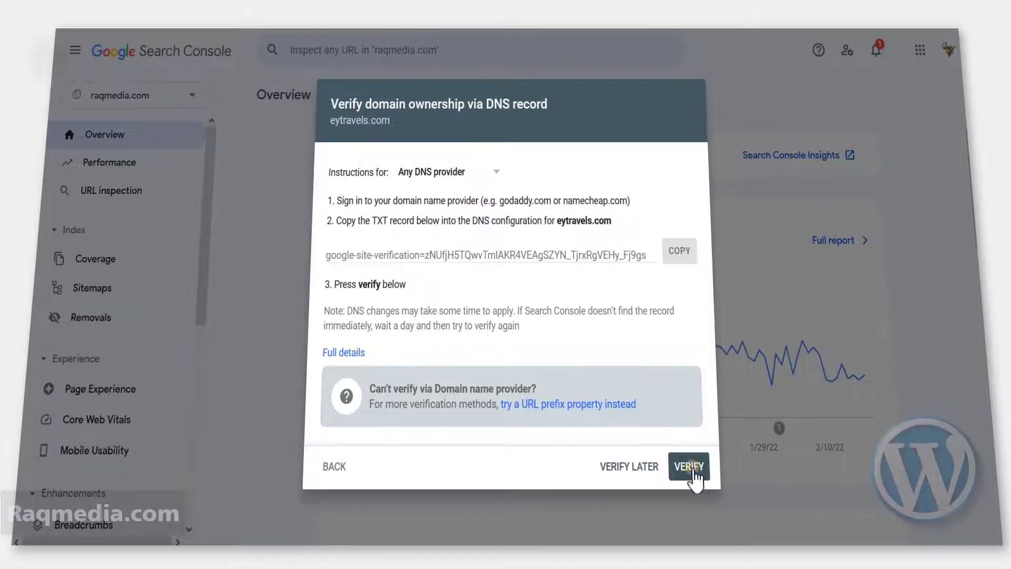
Run Google's DNS check to confirm ownership of eytravels.com.
click(691, 466)
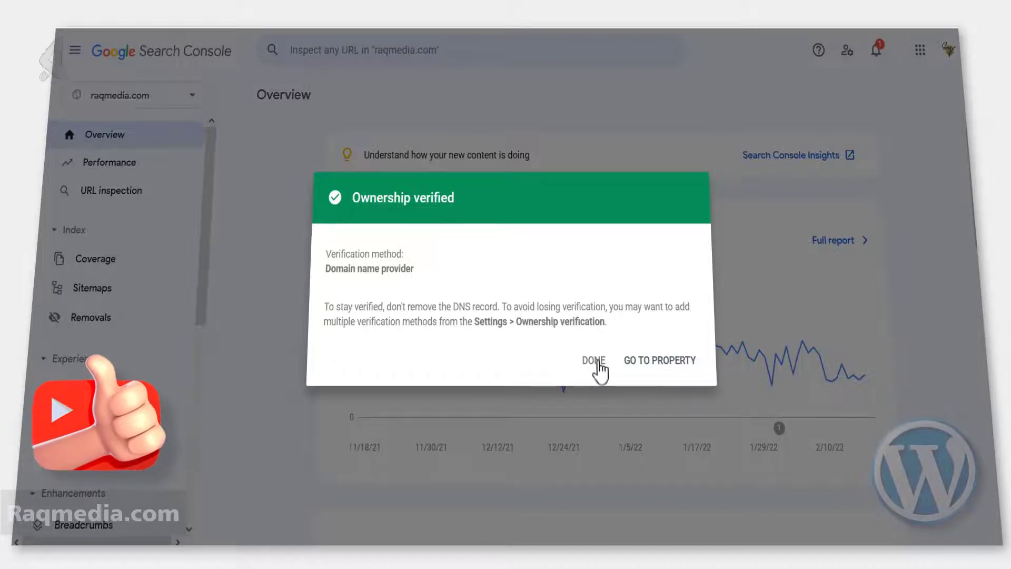
Dismiss the ownership-verified confirmation and read the eytravels.com Overview's 'a day or so' processing note.
click(659, 362)
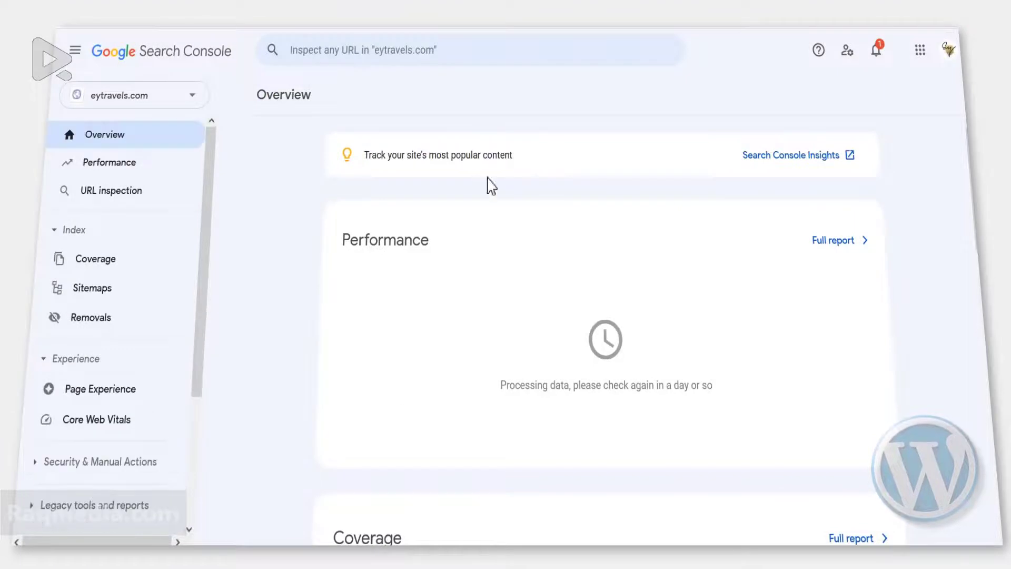
scroll(551, 279, down, 12)
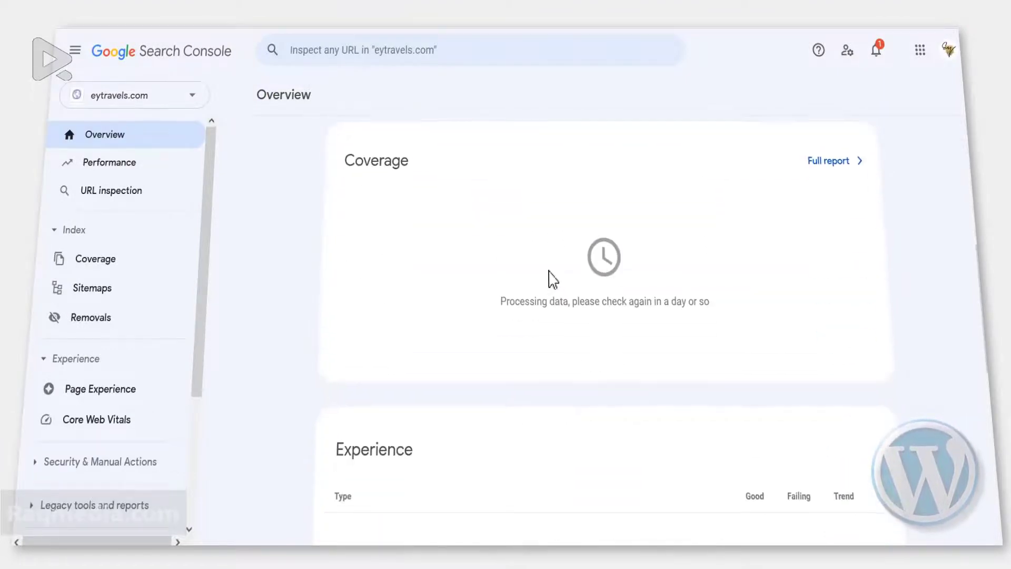
scroll(551, 279, up, 10)
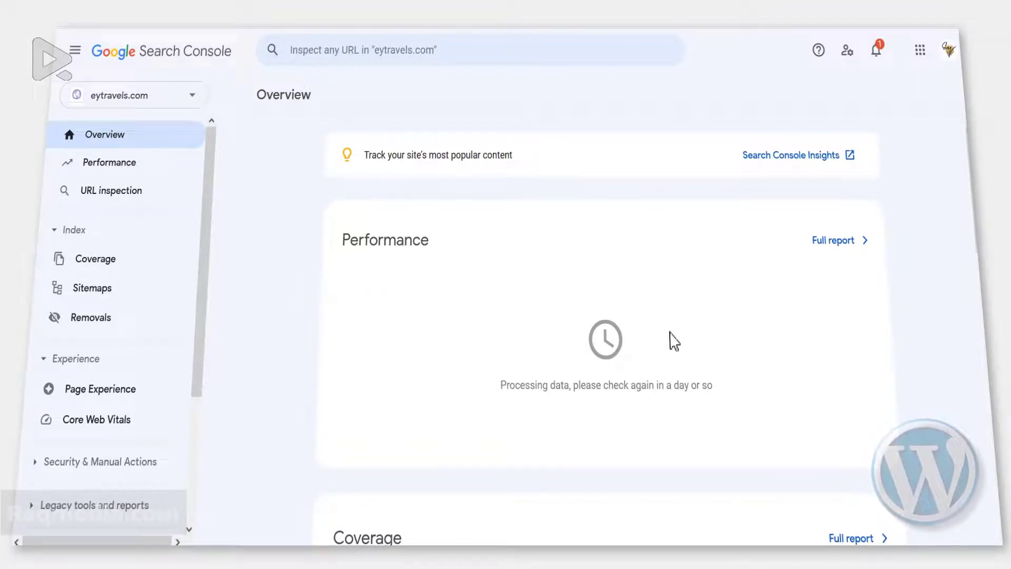
scroll(925, 373, down, 1)
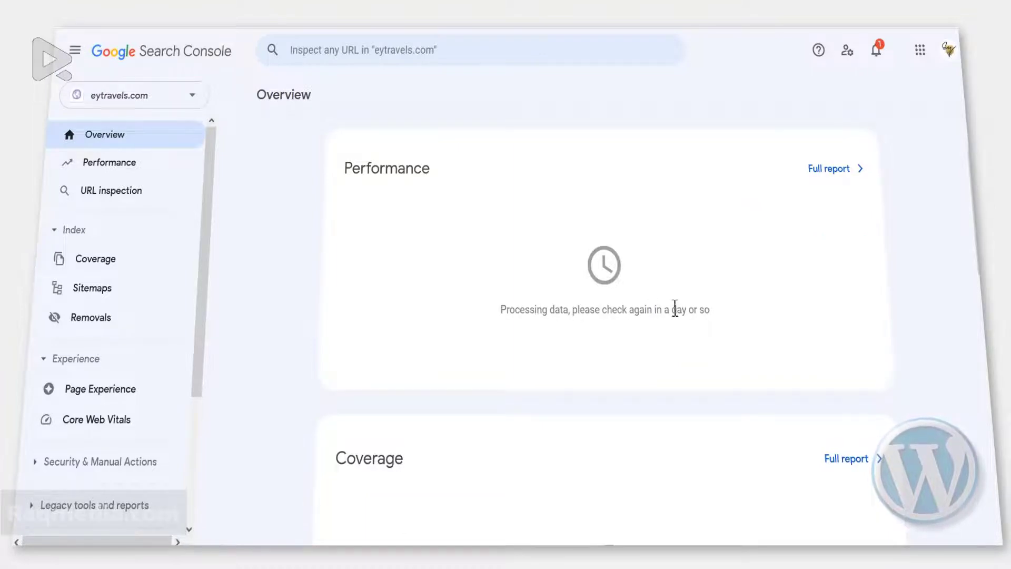
drag(664, 310, 740, 318)
click(750, 317)
scroll(749, 316, down, 7)
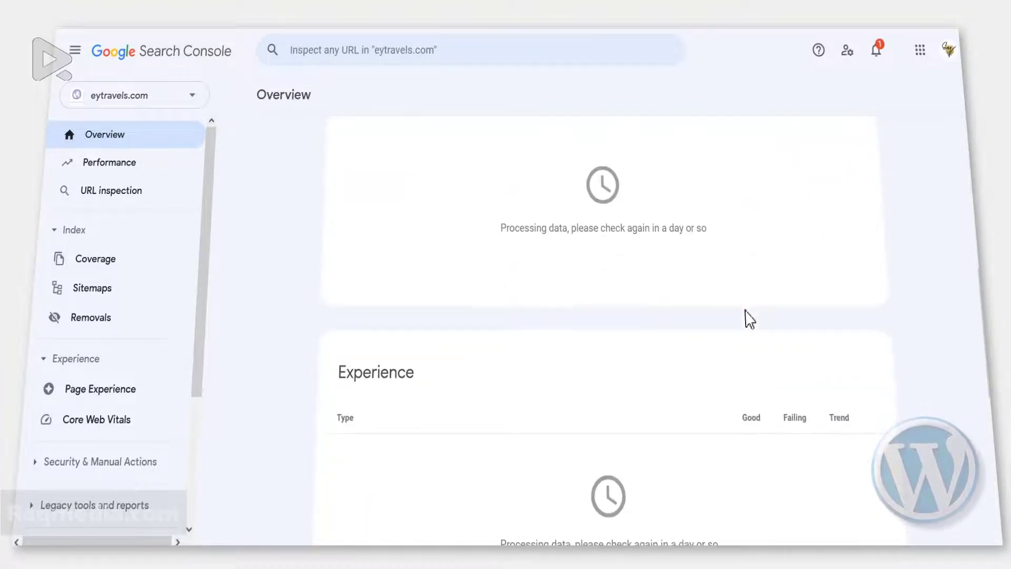
scroll(327, 294, up, 8)
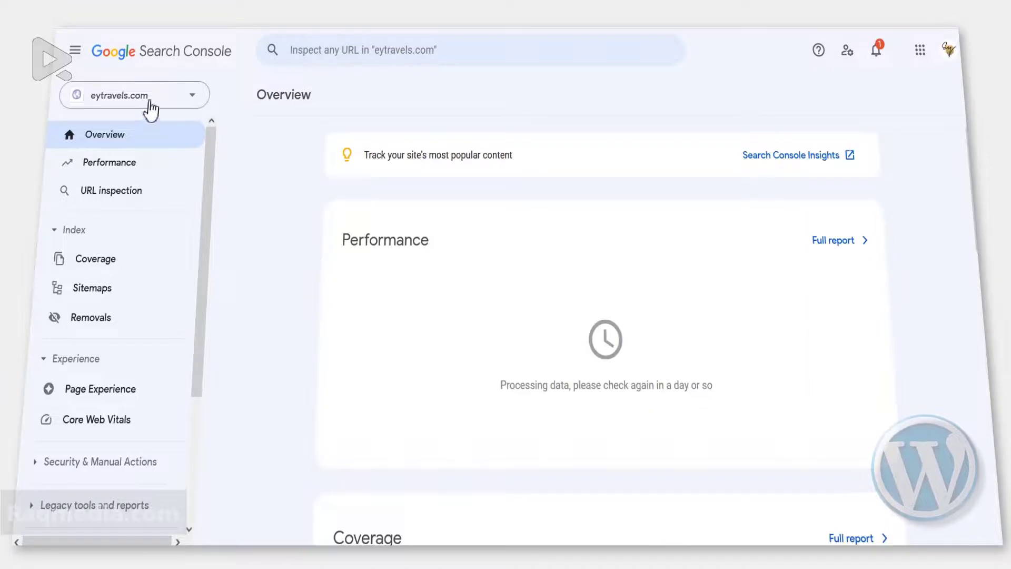
Check that eytravels.com appears in the property list, staying on its Overview.
click(192, 97)
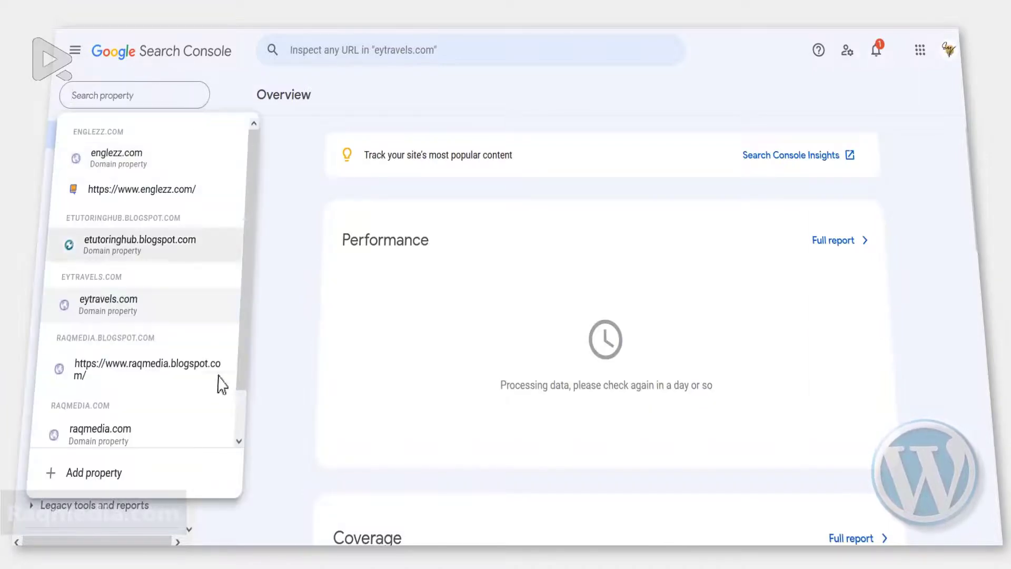
click(275, 167)
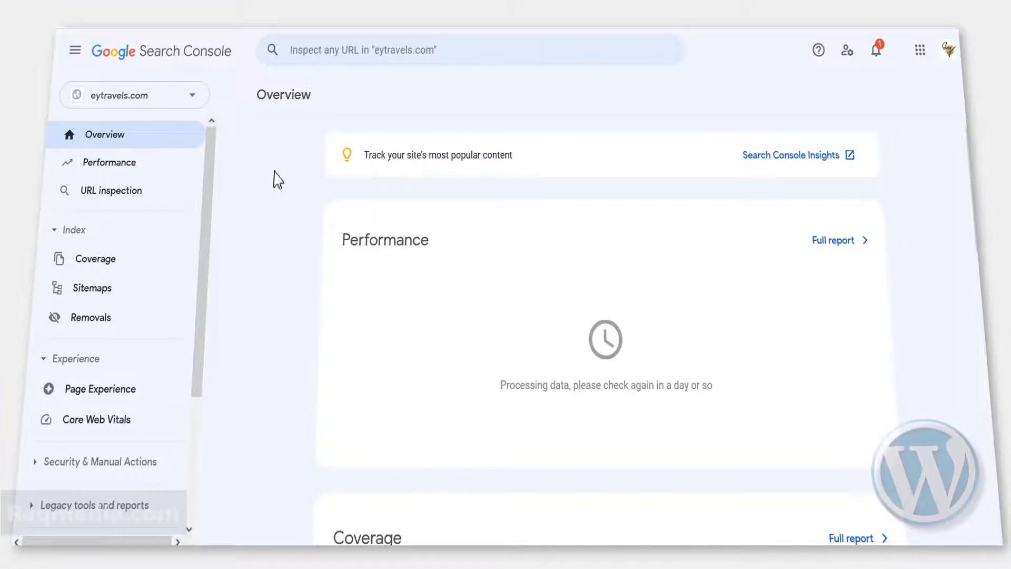
scroll(274, 180, down, 5)
scroll(860, 320, down, 4)
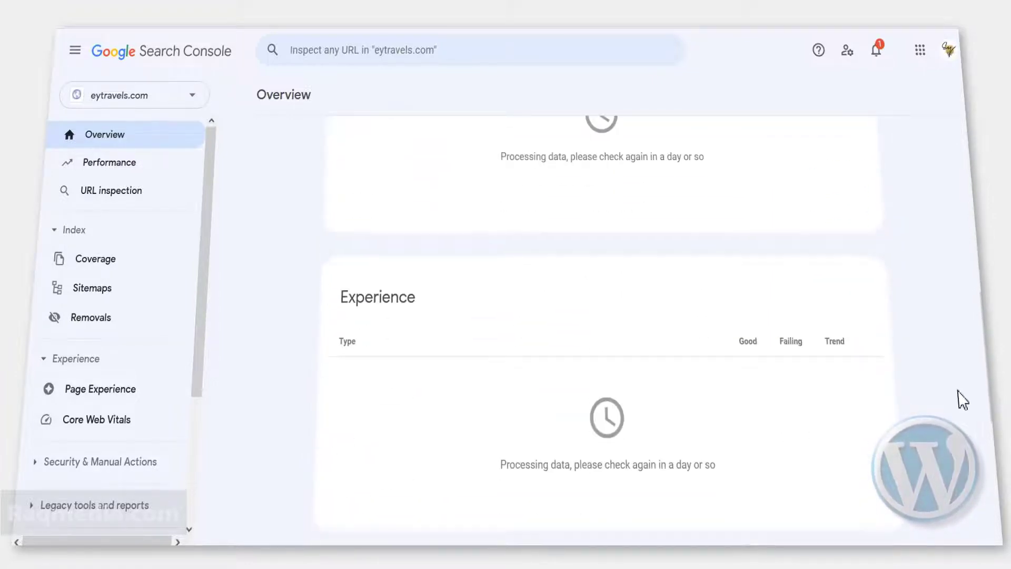
scroll(971, 385, up, 9)
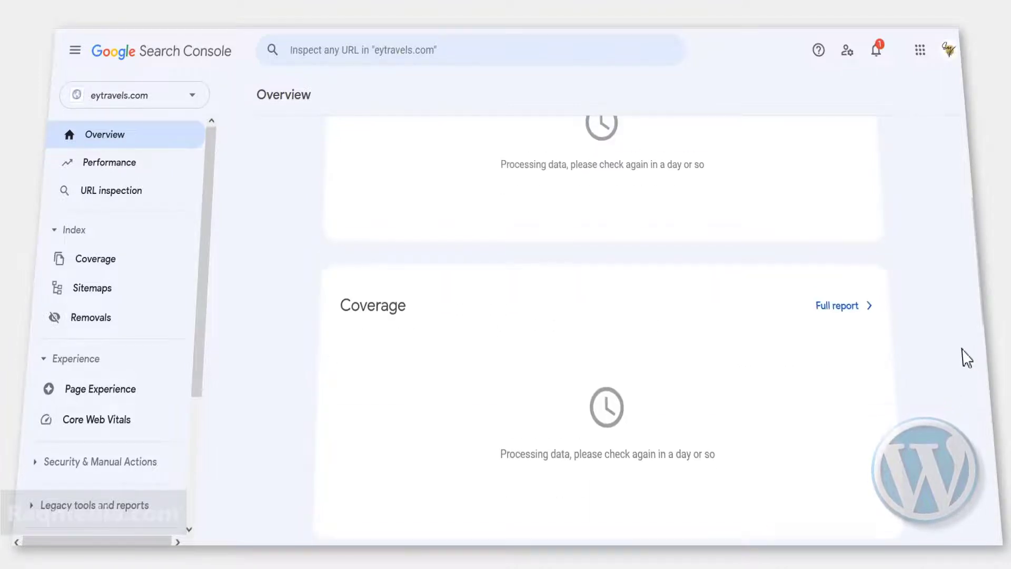